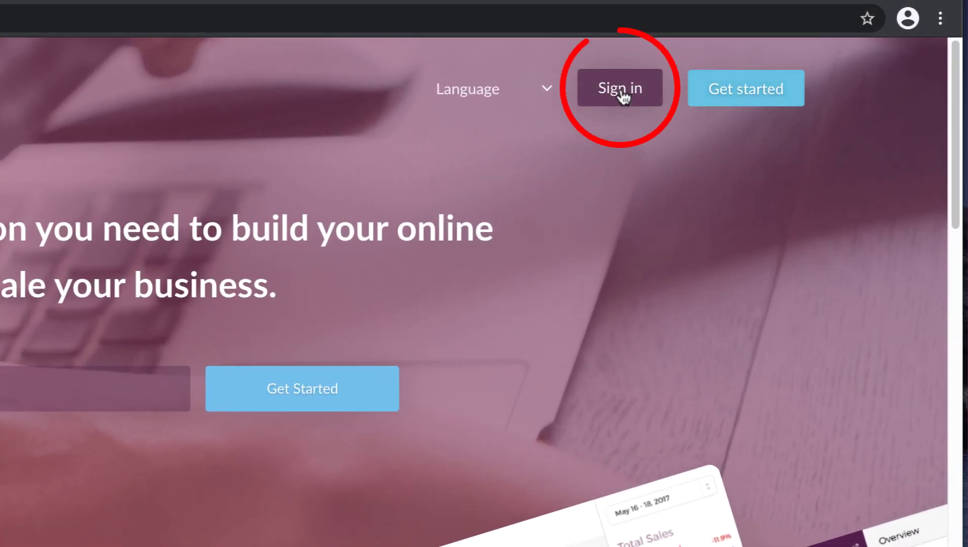
# Sign in, open the COD Manager app, and start a new pipeline from the Pipelines page.
pyautogui.click(621, 99)
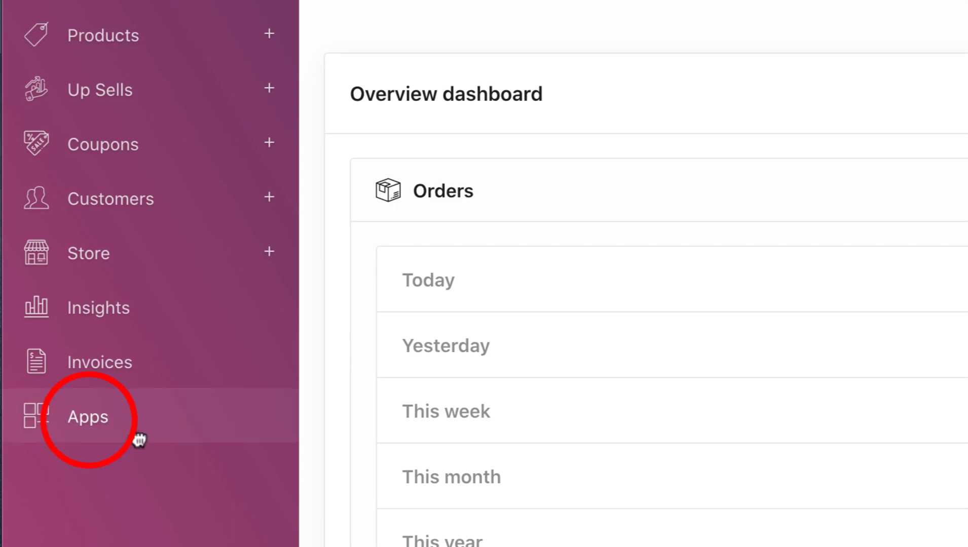
pyautogui.click(137, 440)
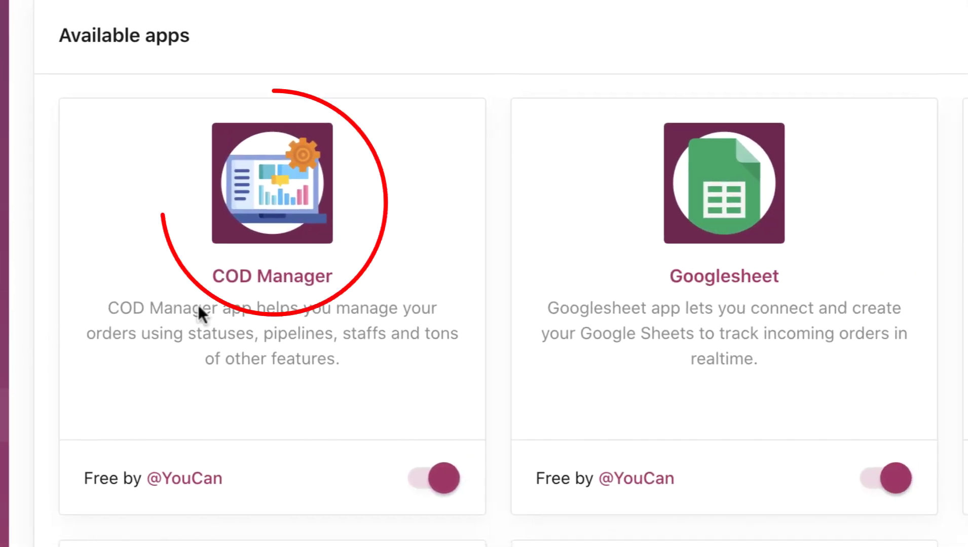
pyautogui.click(293, 283)
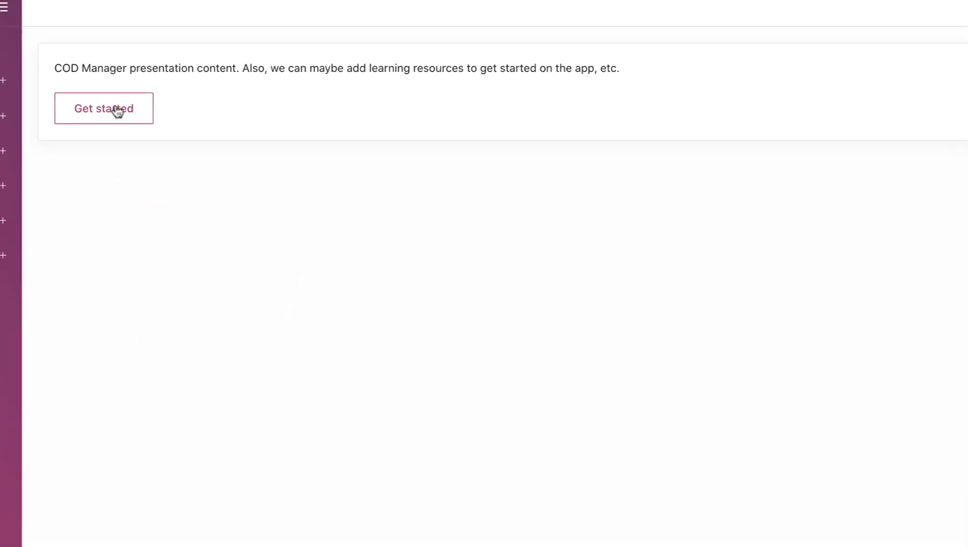
pyautogui.click(175, 164)
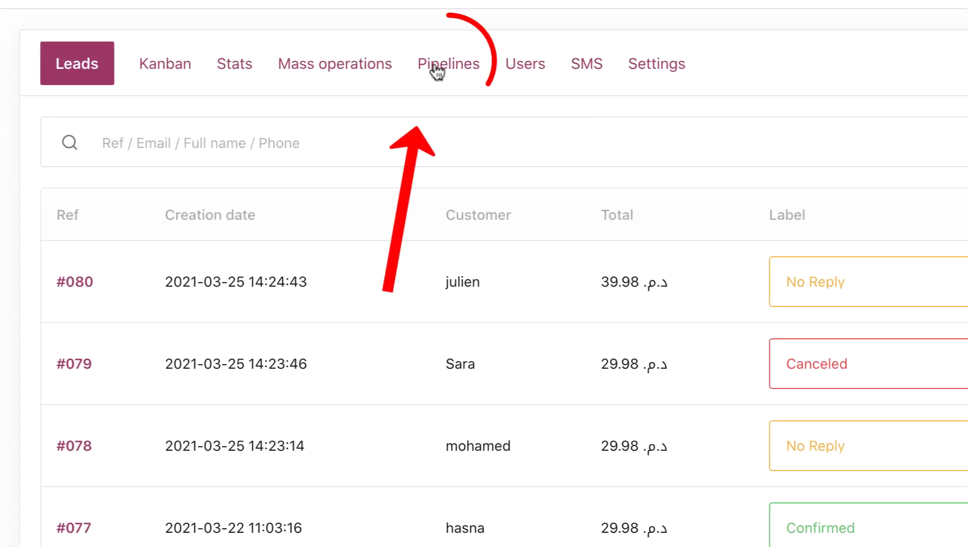
pyautogui.click(437, 73)
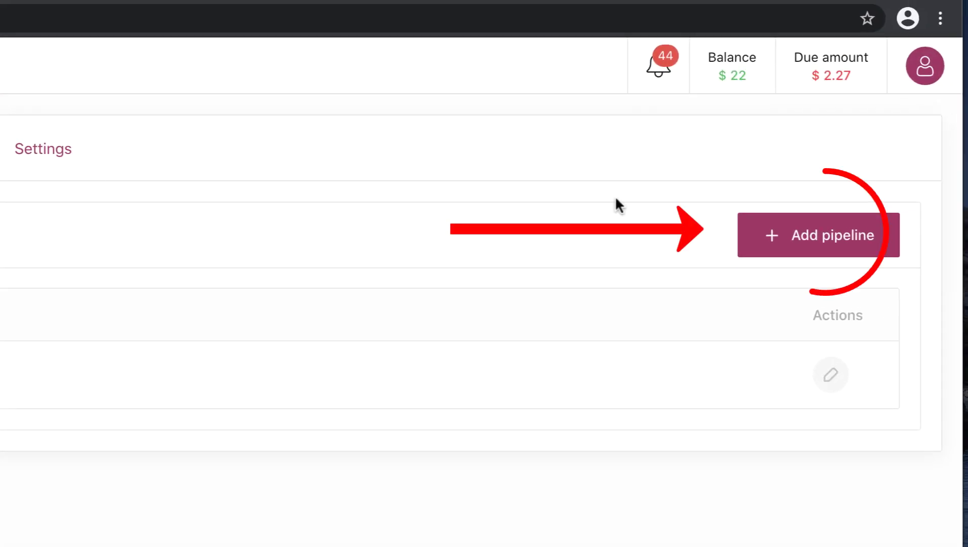
pyautogui.click(810, 235)
# Name the new pipeline 'Shipping' and save it.
pyautogui.click(340, 277)
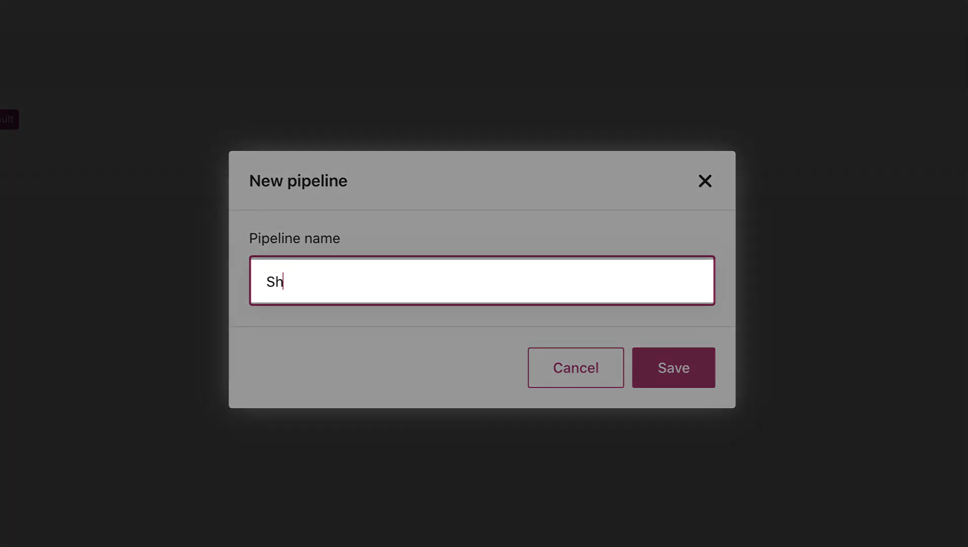
pyautogui.write('Shipping')
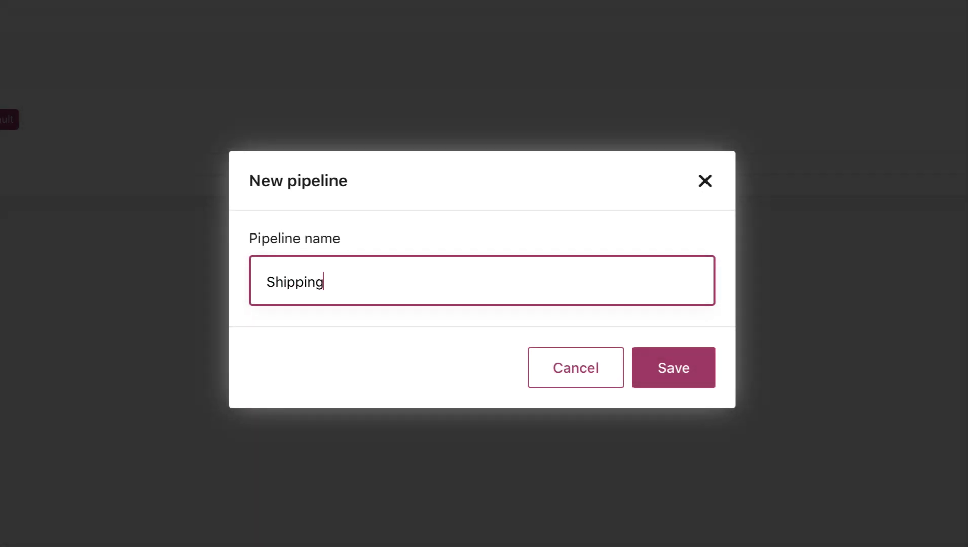
pyautogui.click(684, 375)
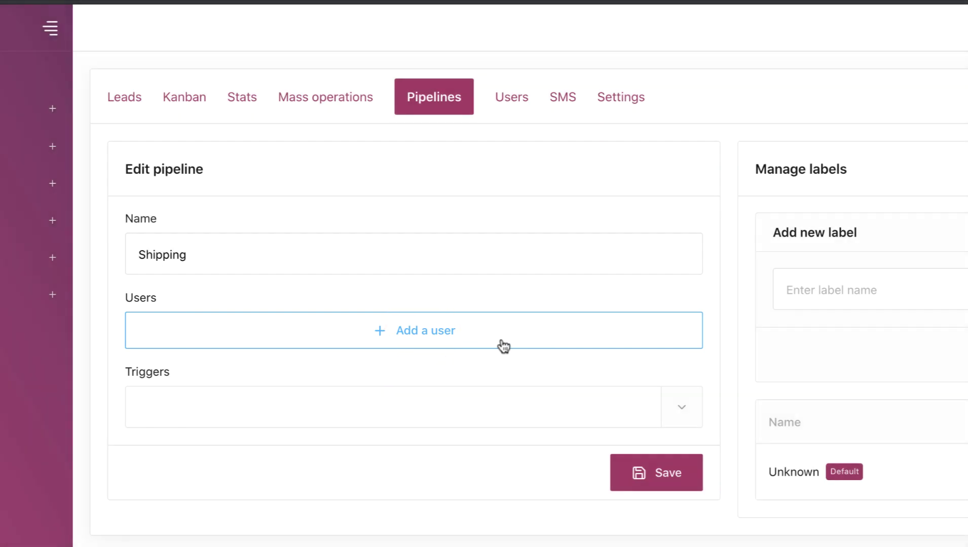
# Assign the team member to Shipping with a split lead limit of 100.
pyautogui.click(501, 343)
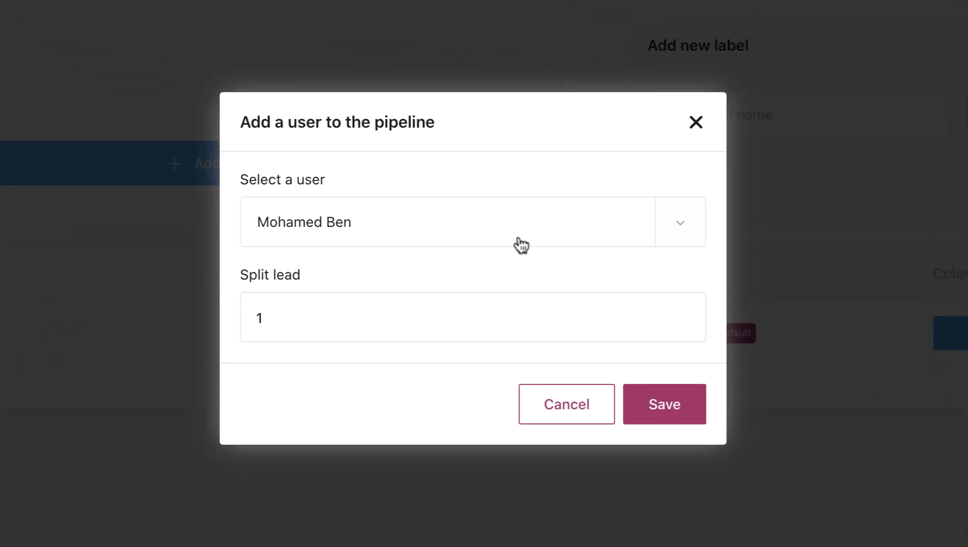
pyautogui.click(692, 239)
pyautogui.click(499, 290)
pyautogui.write('00')
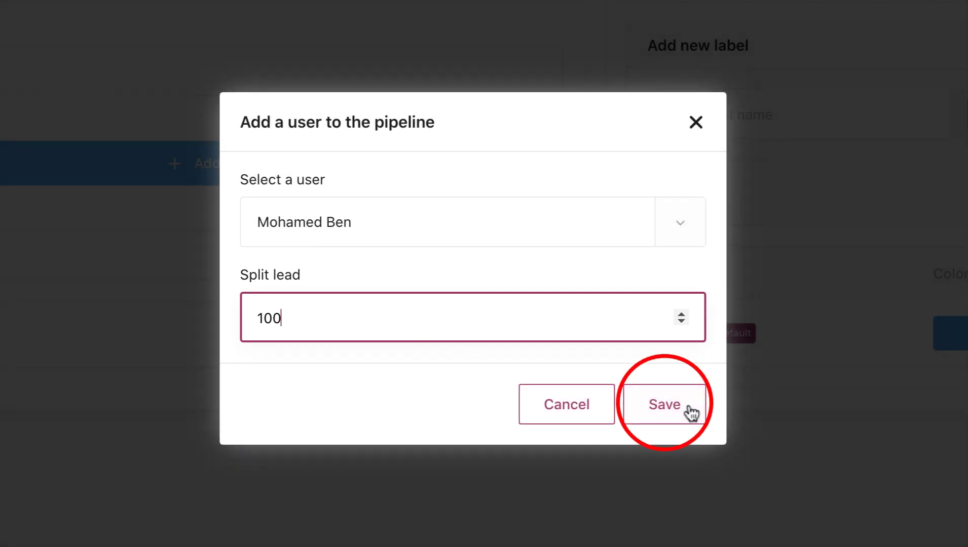
pyautogui.click(690, 413)
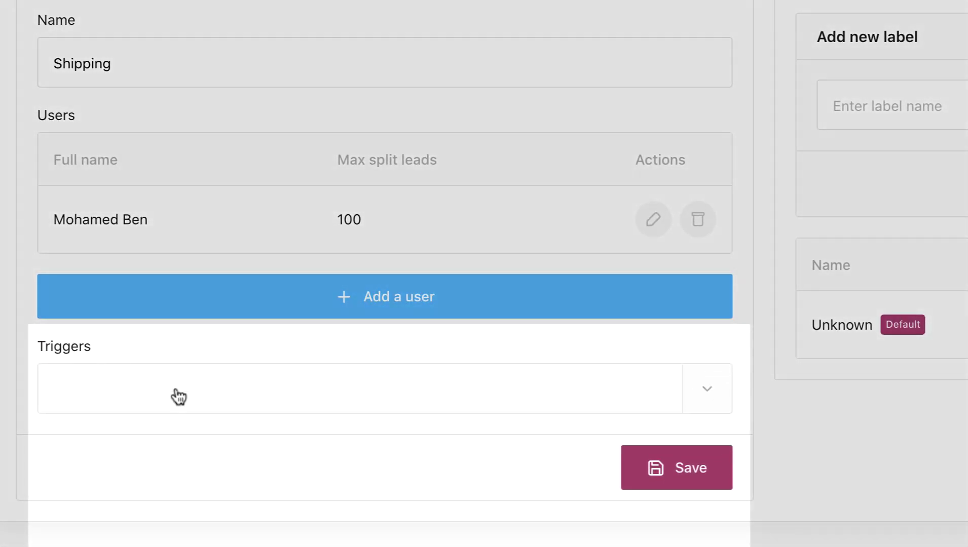
# Set Call Center > Confirmed as the Shipping pipeline's trigger.
pyautogui.click(178, 396)
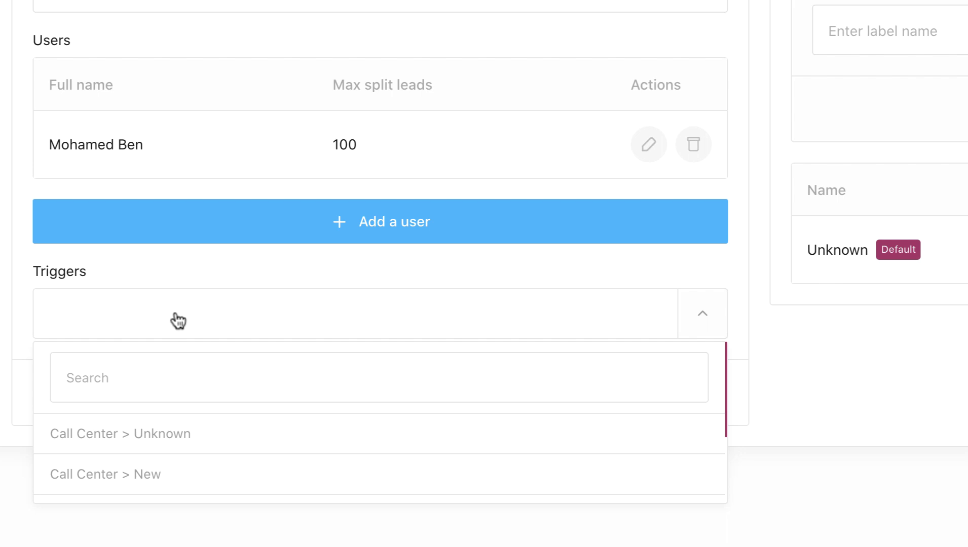
pyautogui.click(159, 376)
pyautogui.write('conf')
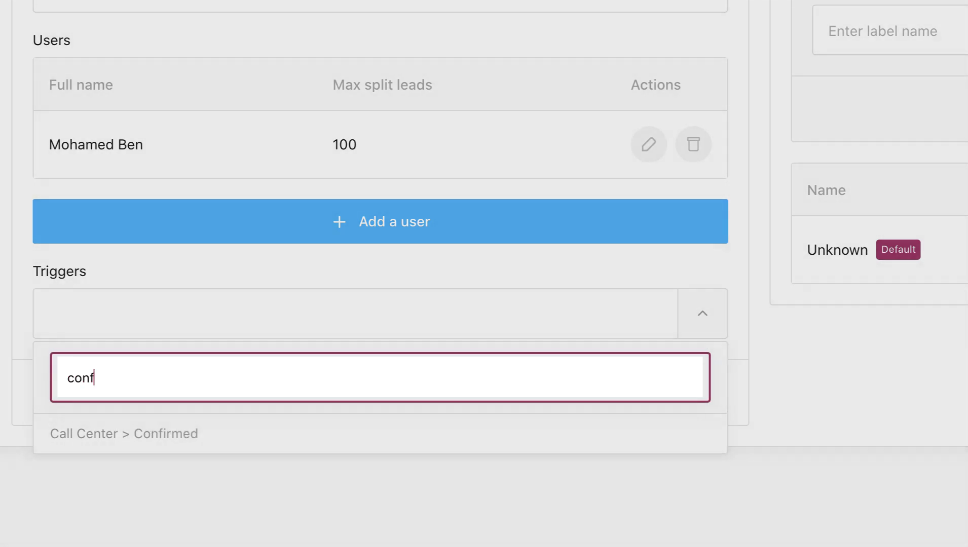
pyautogui.write('irmed')
pyautogui.click(164, 435)
pyautogui.click(282, 486)
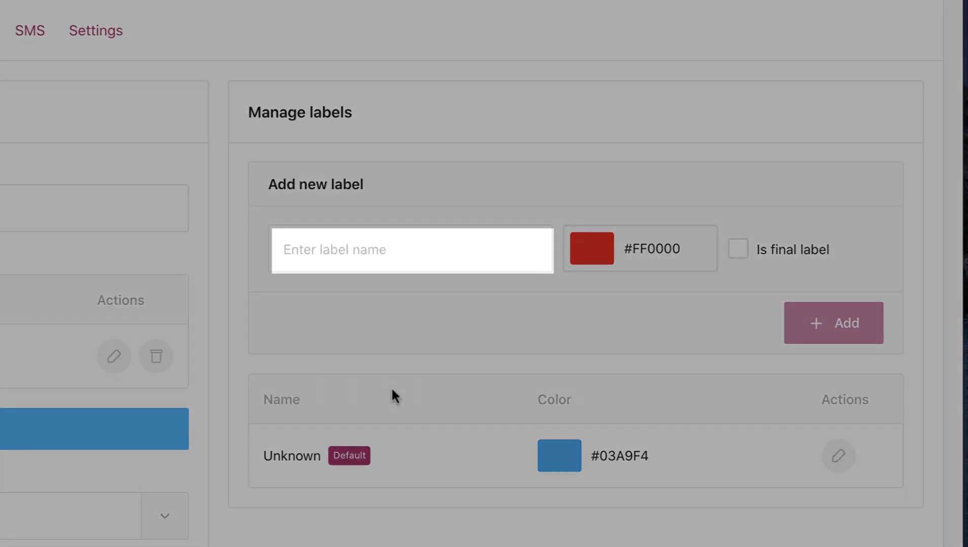
# Add a 'Pick and pack' label coloured orange #F5A623.
pyautogui.click(339, 256)
pyautogui.write('Pick and pack')
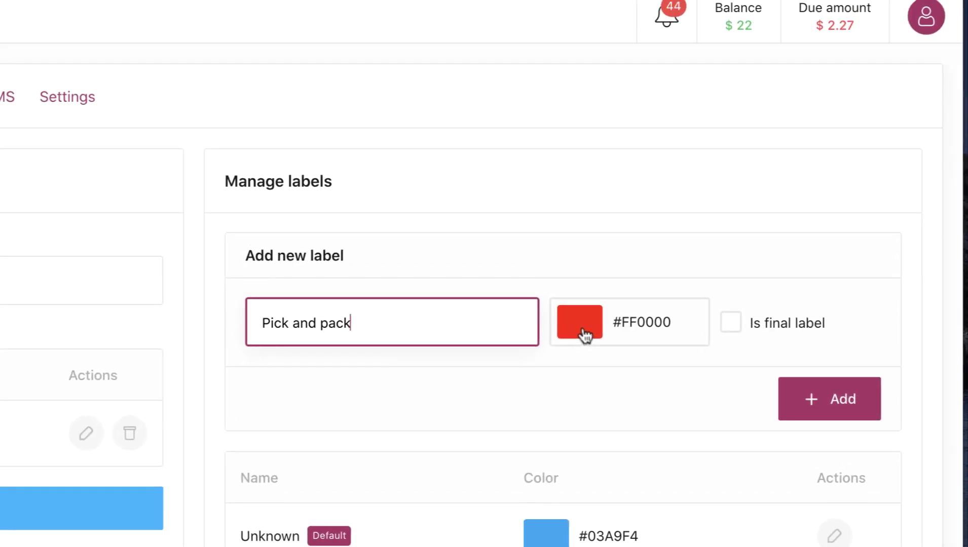
pyautogui.click(593, 258)
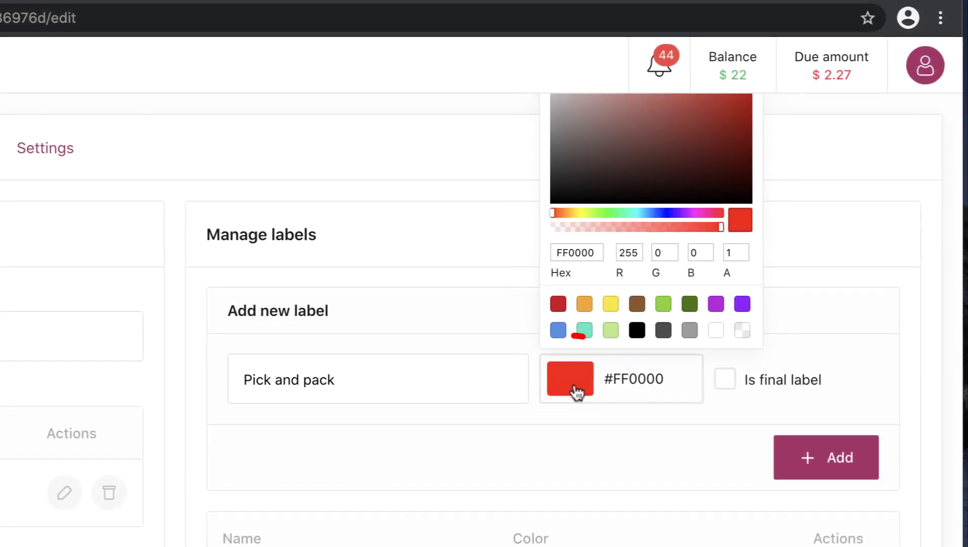
pyautogui.click(585, 304)
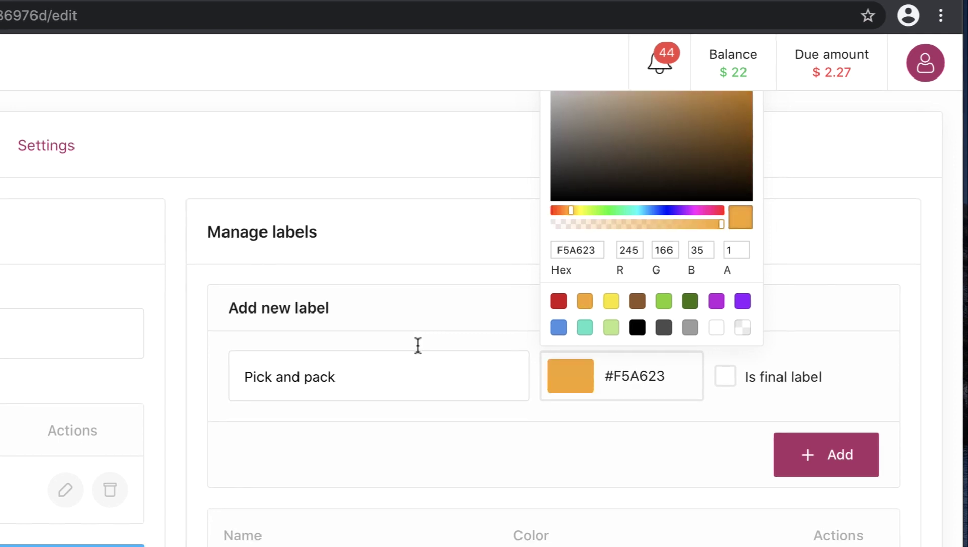
pyautogui.click(423, 436)
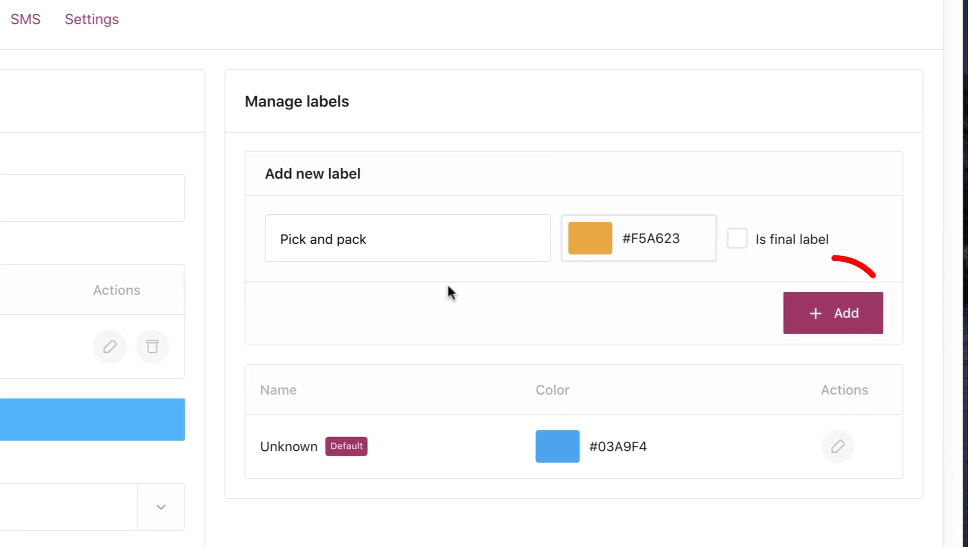
pyautogui.click(813, 313)
# Enter a new label 'On the road' with brown colour #8B572A.
pyautogui.click(387, 242)
pyautogui.write('On t')
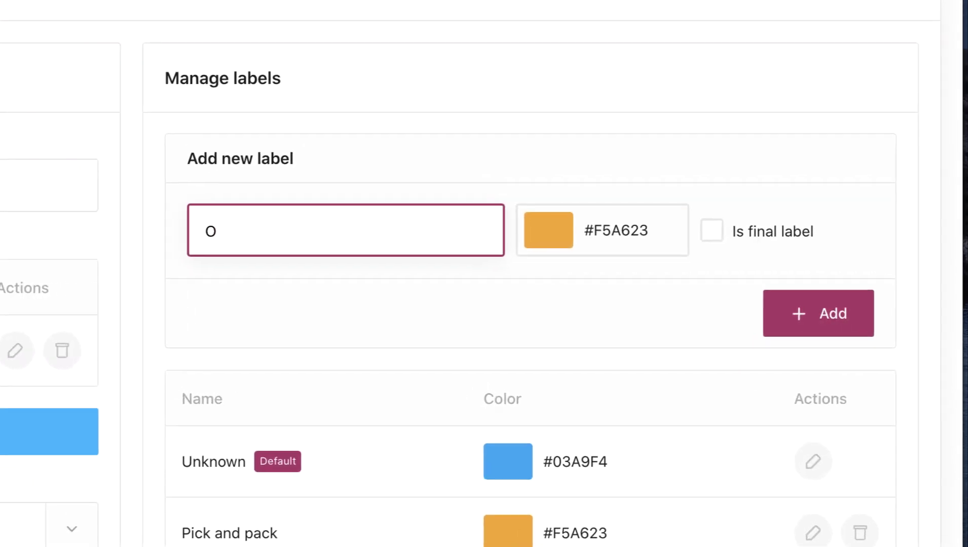
pyautogui.write('he')
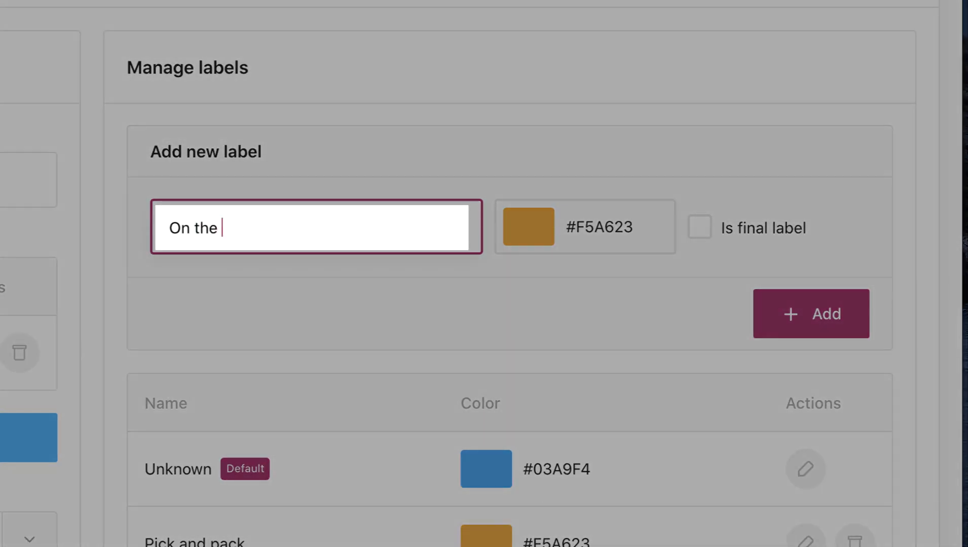
pyautogui.write(' road')
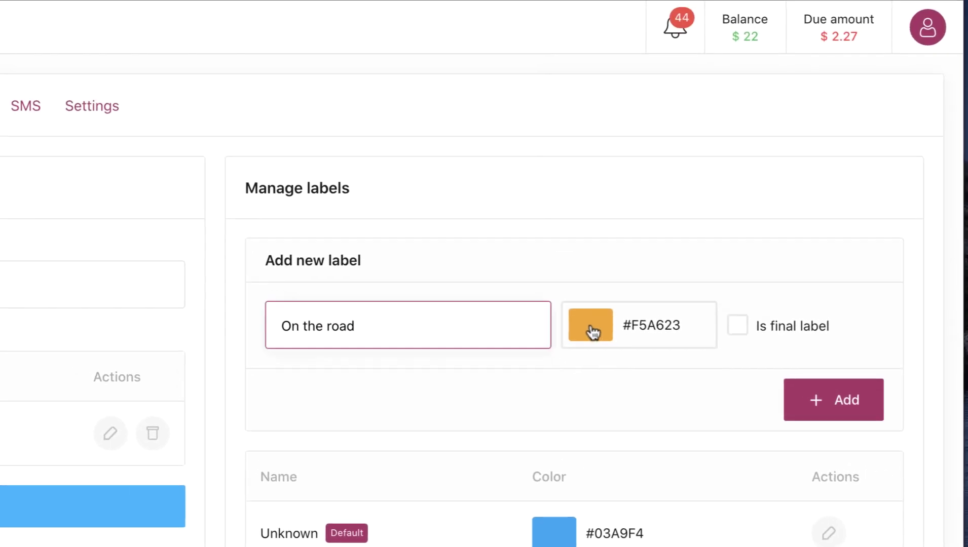
pyautogui.click(591, 325)
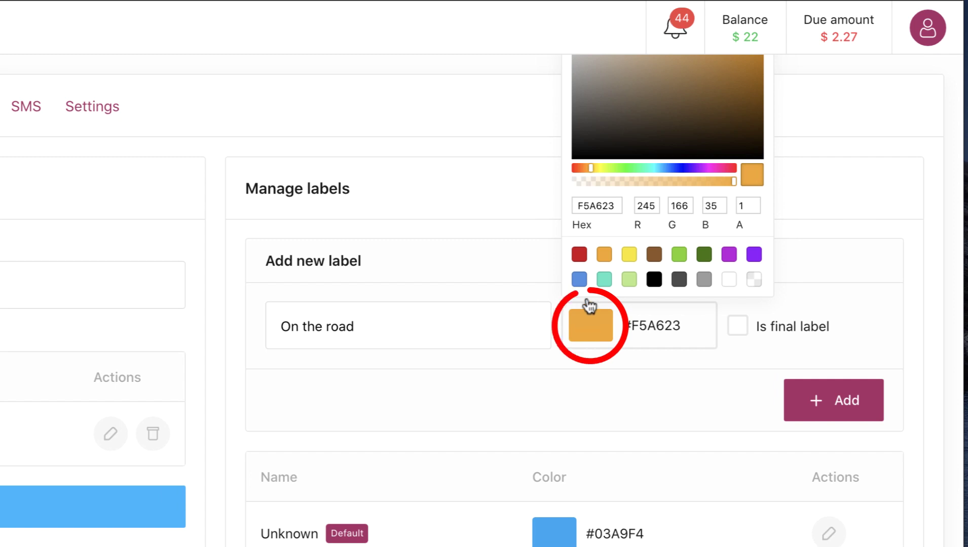
pyautogui.click(654, 255)
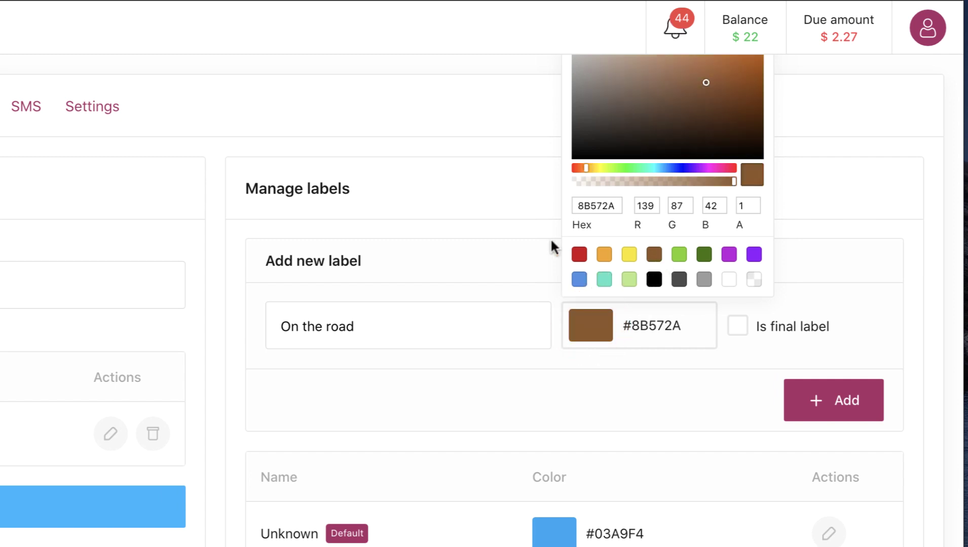
# Add the On the road label, then a green #7ED321 'Delivered' label.
pyautogui.click(855, 398)
pyautogui.click(352, 330)
pyautogui.write('D')
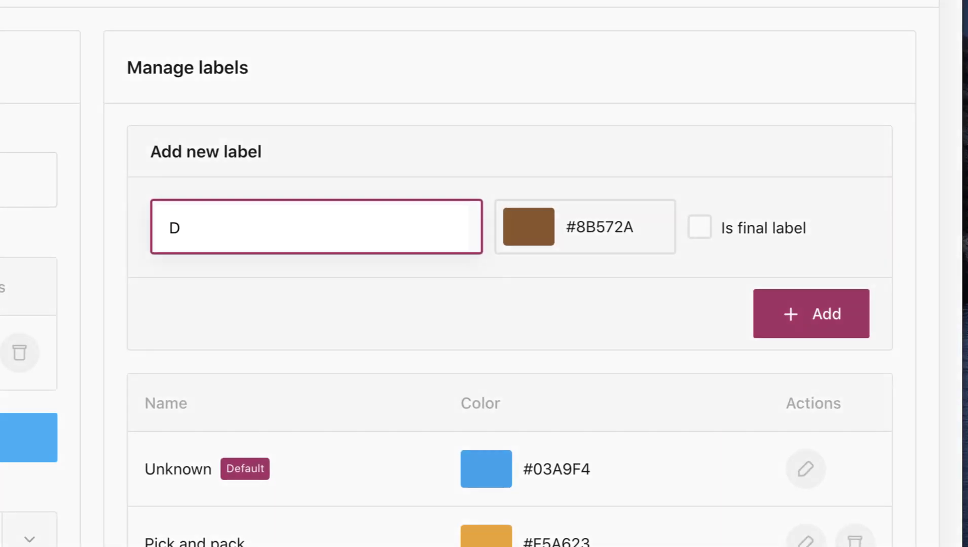
pyautogui.write('elivered')
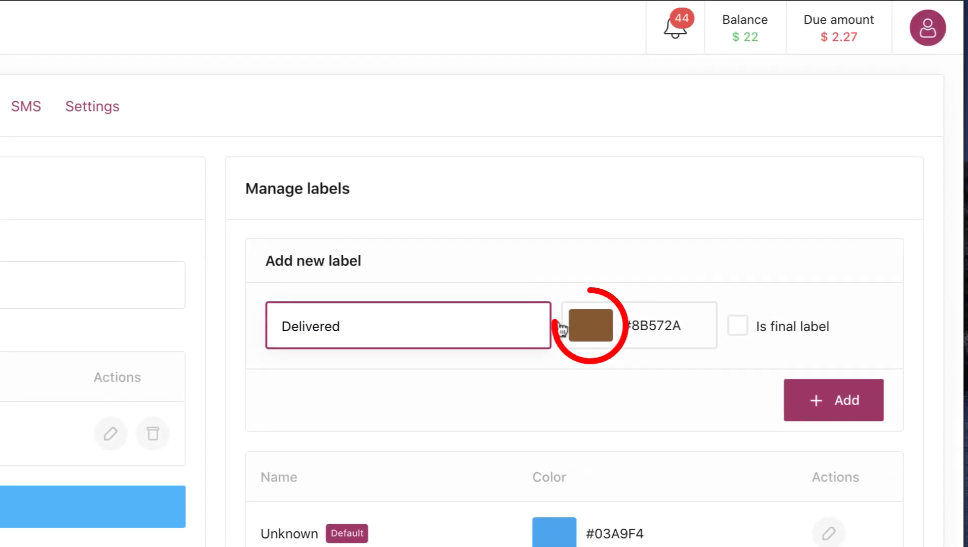
pyautogui.click(564, 329)
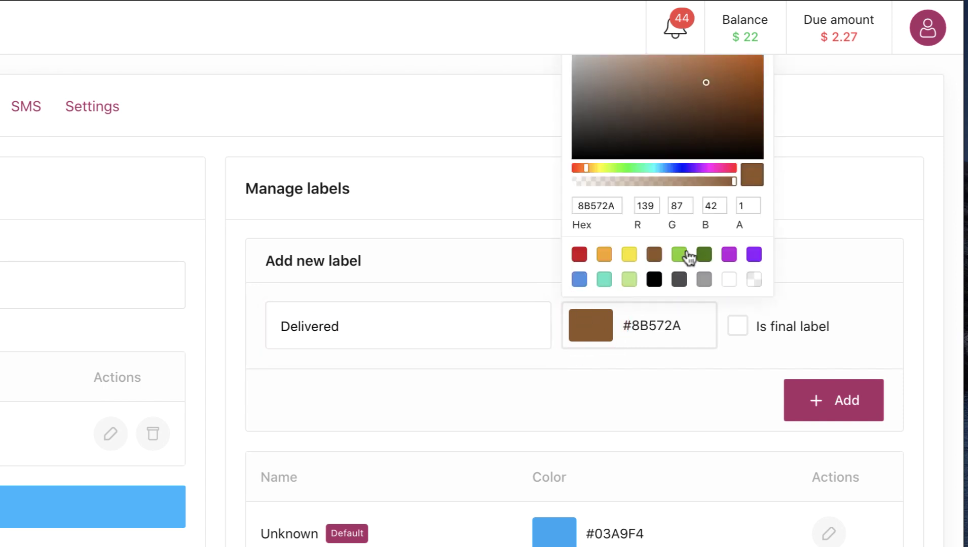
pyautogui.click(684, 255)
pyautogui.click(848, 401)
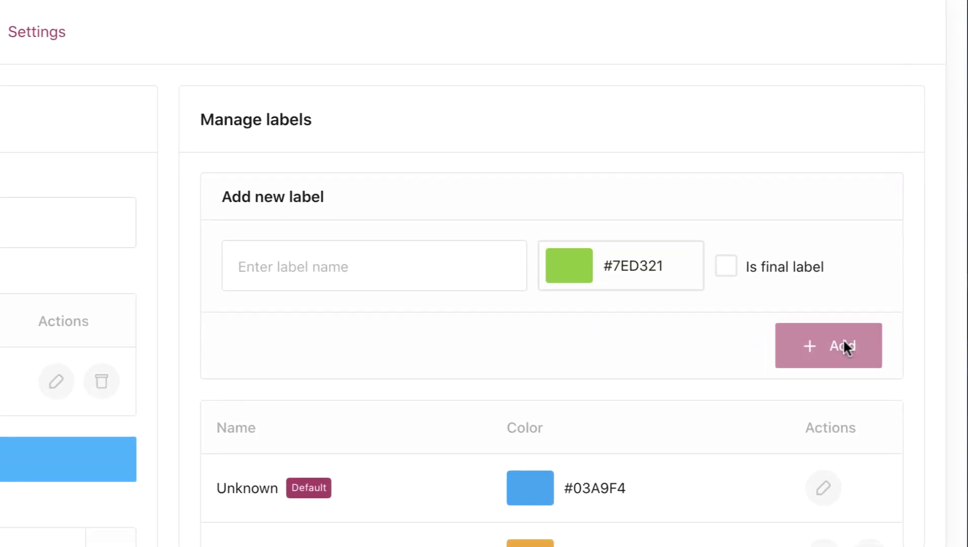
# Add a red #D0021B 'Canceled' label to Shipping.
pyautogui.click(343, 258)
pyautogui.write('Canceled')
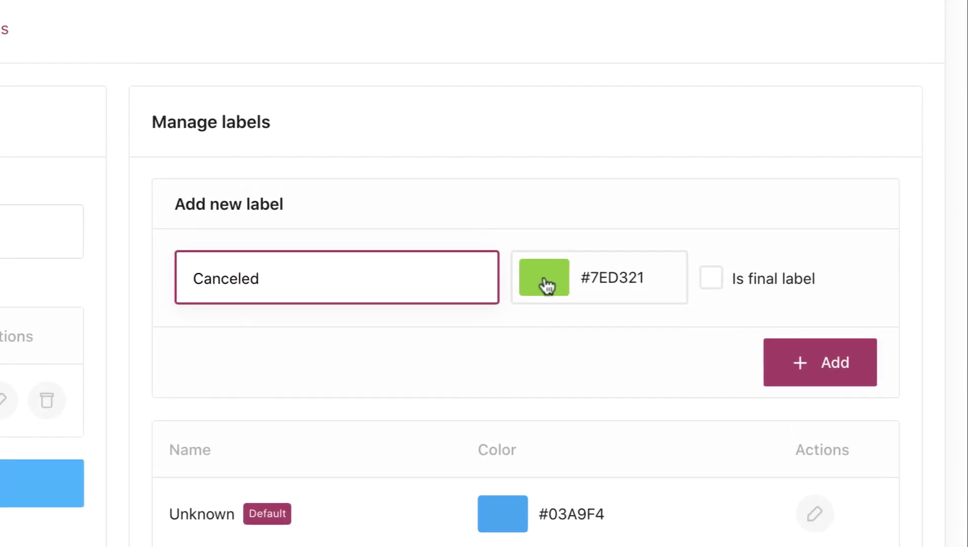
pyautogui.click(560, 216)
pyautogui.click(519, 313)
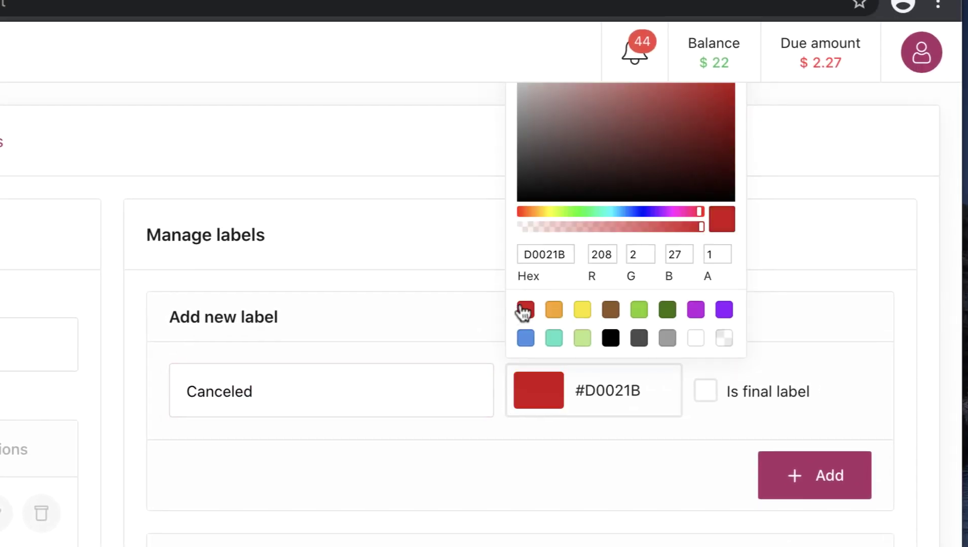
pyautogui.click(816, 463)
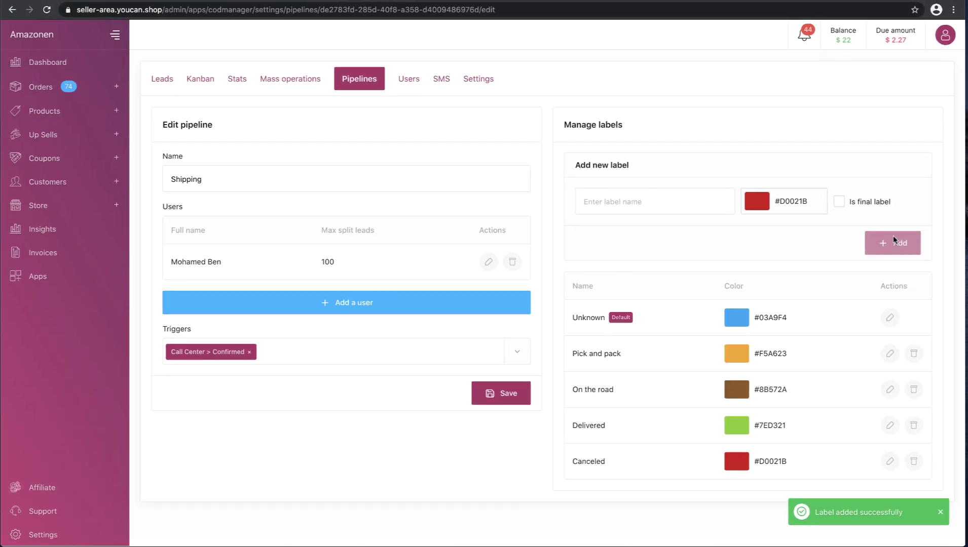
# Save the Shipping pipeline with its five labels.
pyautogui.click(497, 398)
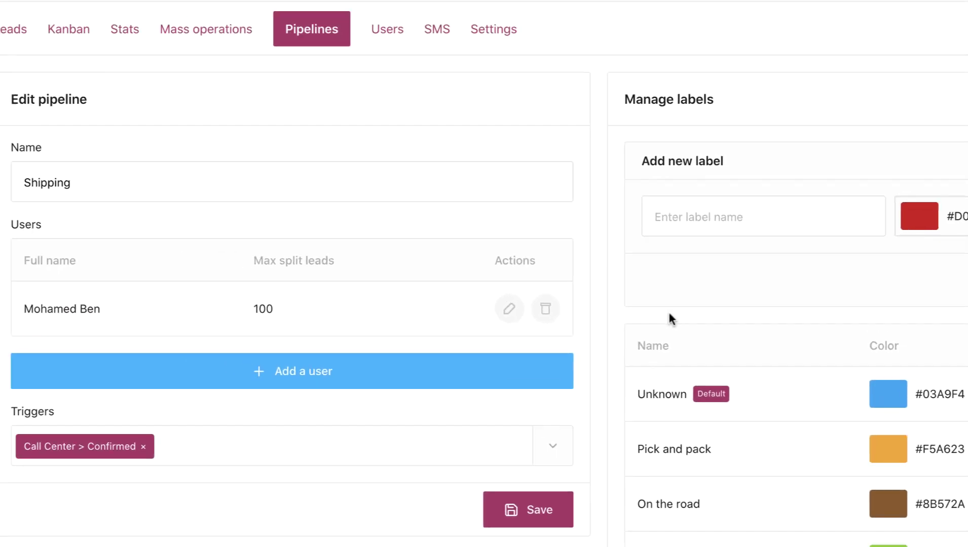
# Back on the pipelines list, create a second pipeline named 'Sales'.
pyautogui.click(342, 43)
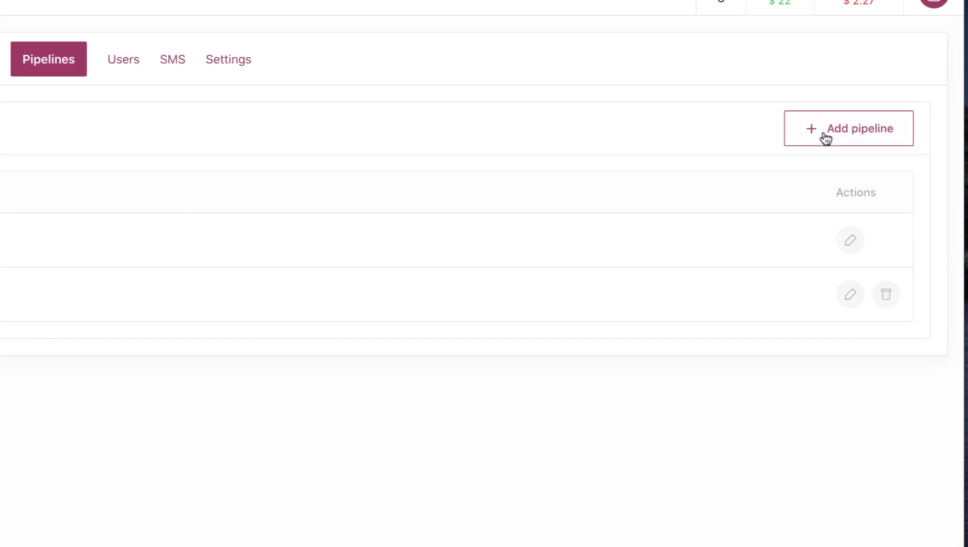
pyautogui.click(824, 135)
pyautogui.click(366, 262)
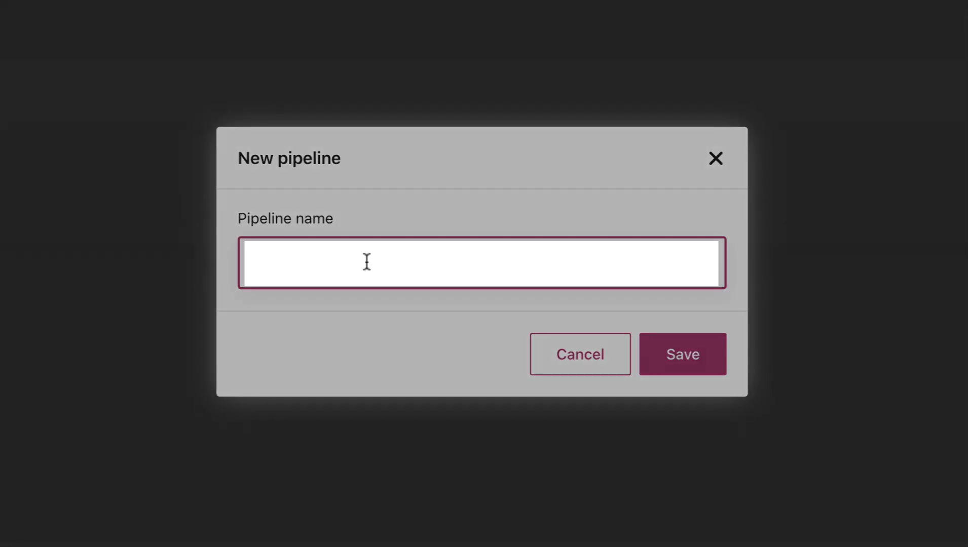
pyautogui.write('Sales')
pyautogui.click(682, 358)
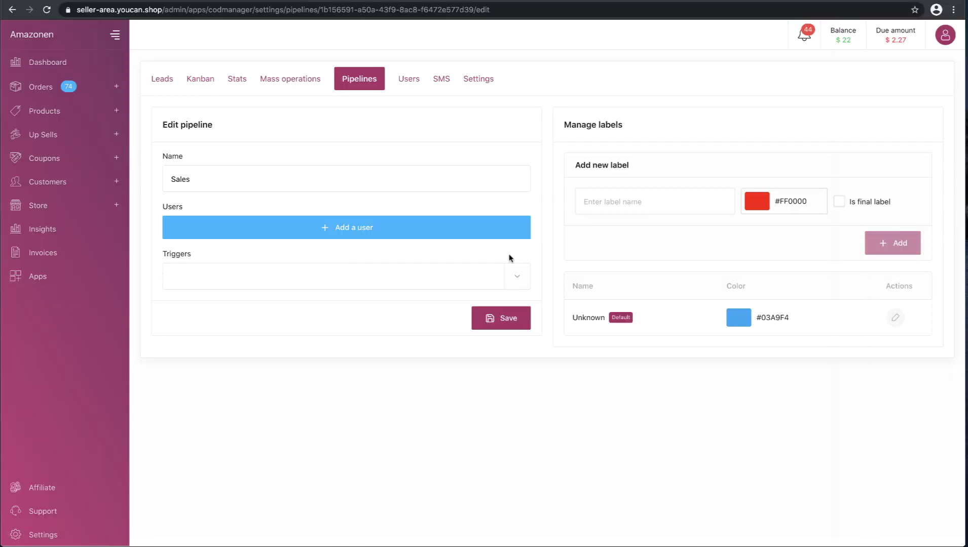
# Add a user to Sales with 100 max split leads.
pyautogui.click(261, 179)
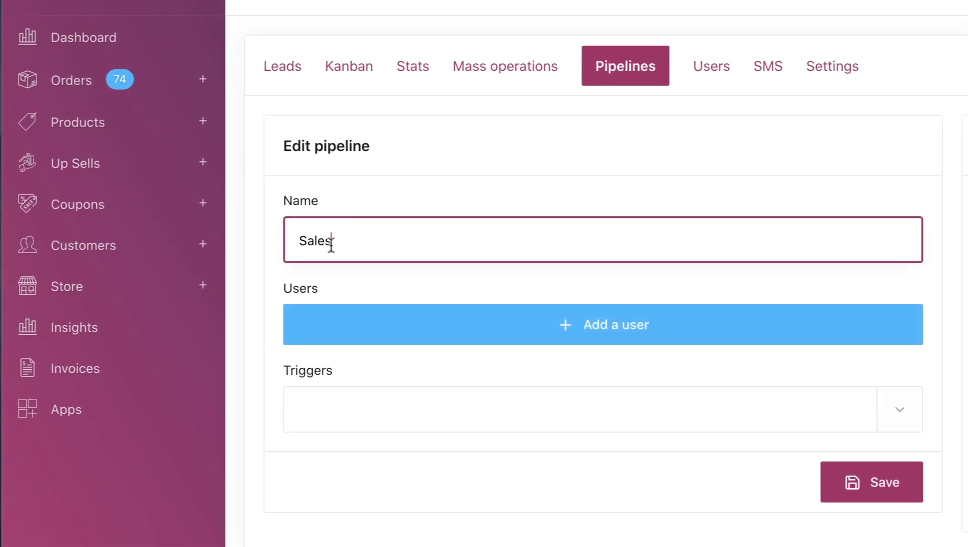
pyautogui.click(443, 330)
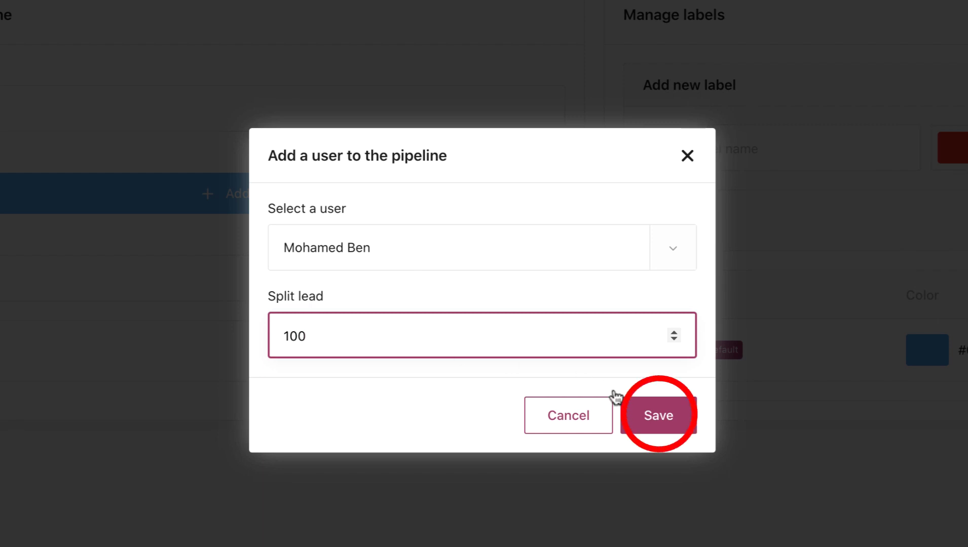
pyautogui.click(682, 421)
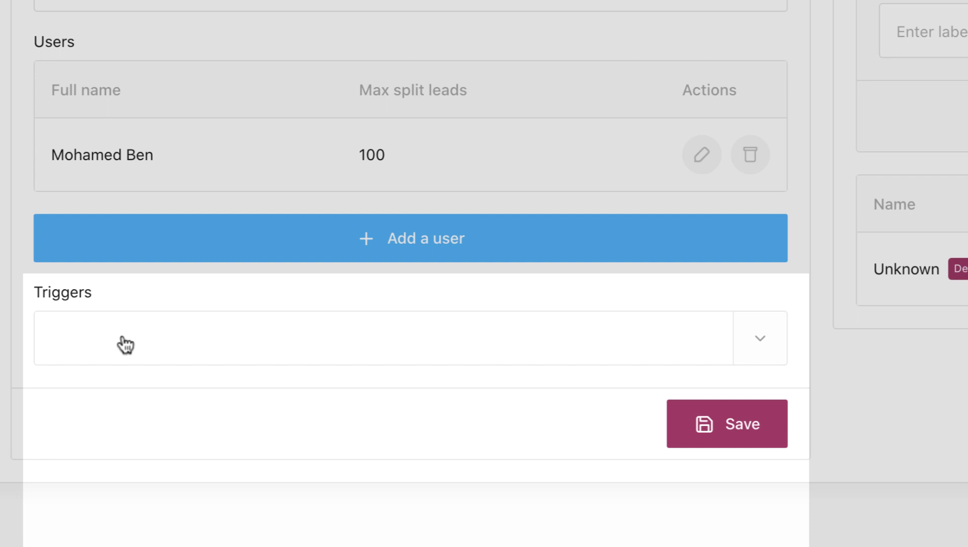
# Add Call Center > No Reply and Shipping > Canceled as Sales triggers.
pyautogui.click(125, 345)
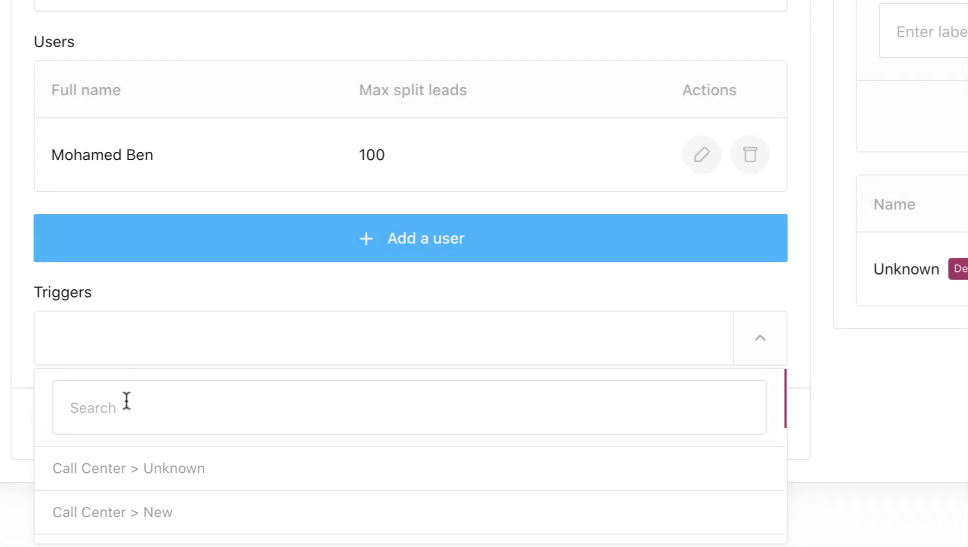
pyautogui.click(125, 400)
pyautogui.write('No re')
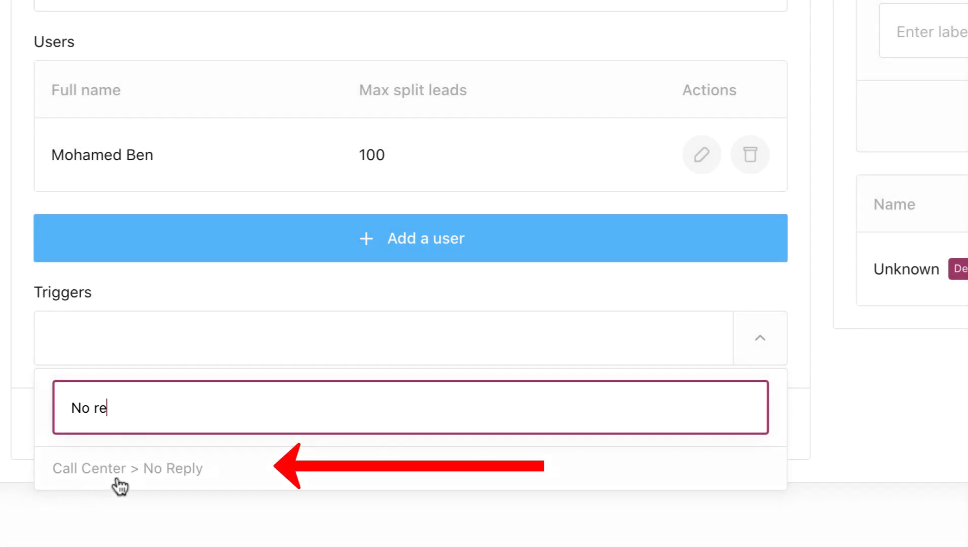
pyautogui.click(120, 485)
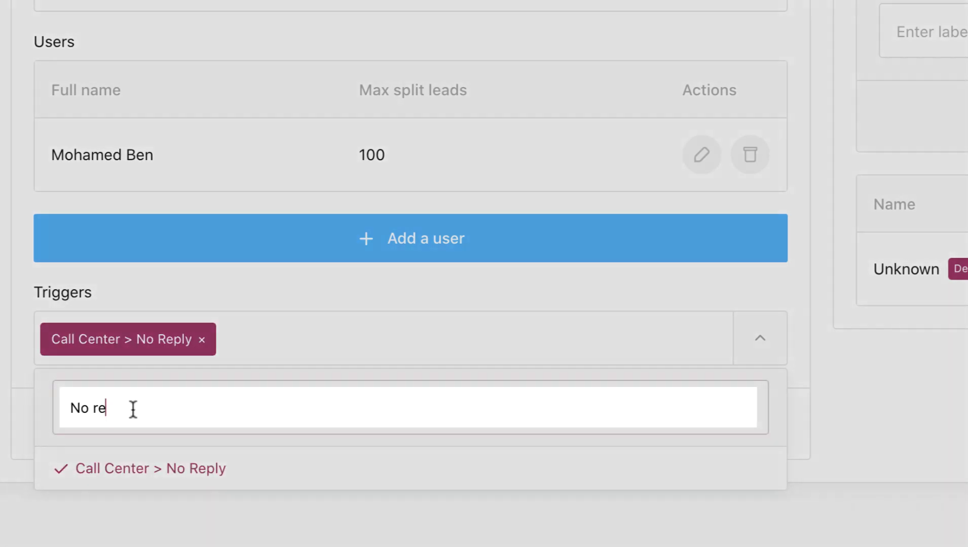
pyautogui.tripleClick(132, 410)
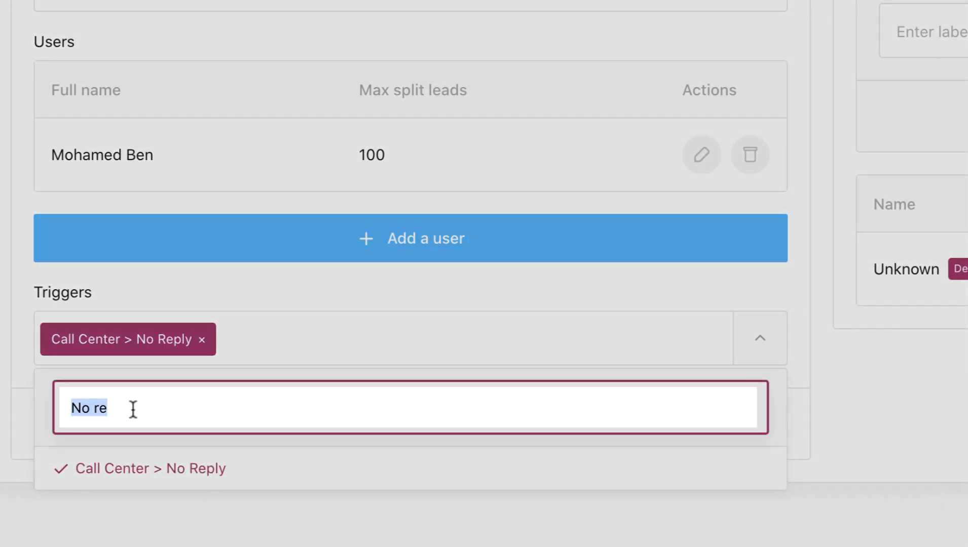
pyautogui.press('BackSpace')
pyautogui.write('can')
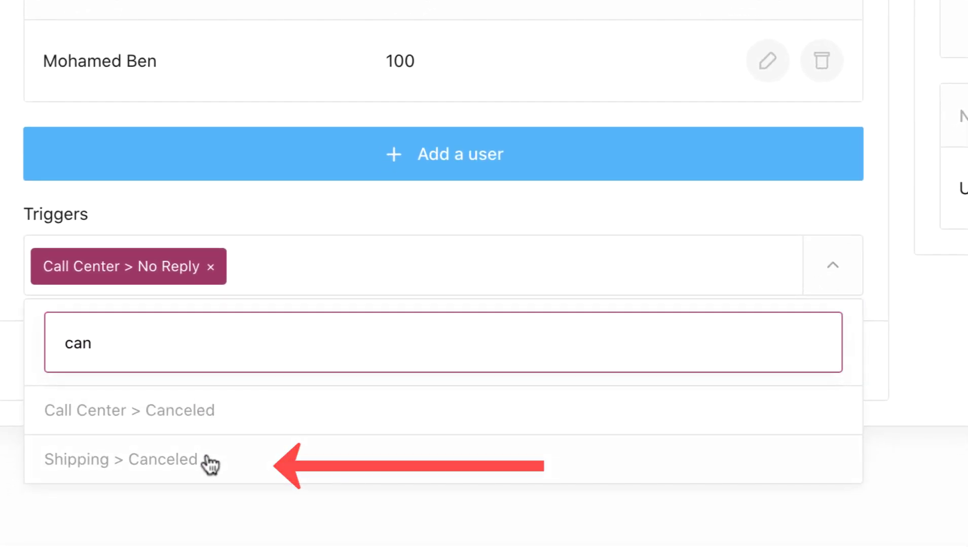
pyautogui.click(210, 463)
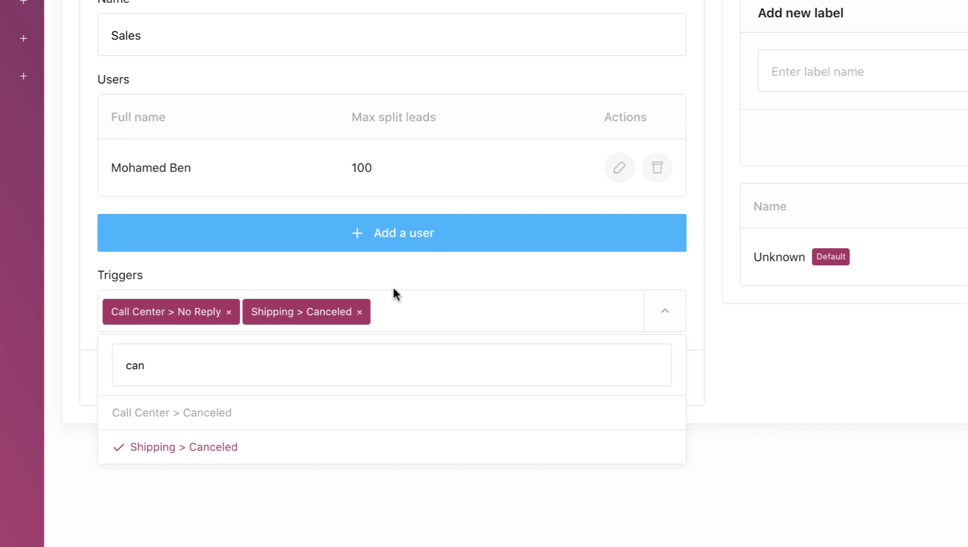
# Add a blue 'No reply' label to the Sales pipeline.
pyautogui.click(528, 204)
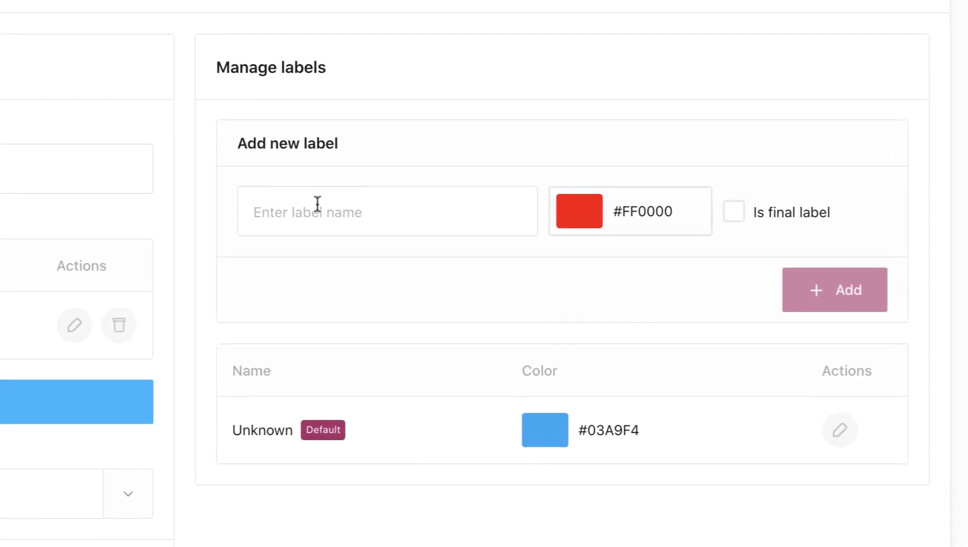
pyautogui.click(618, 198)
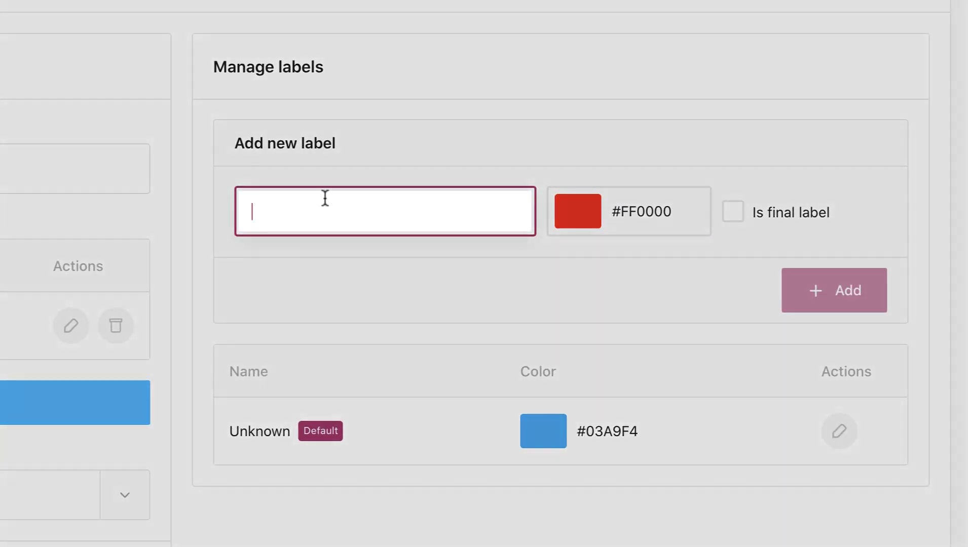
pyautogui.write('No reply')
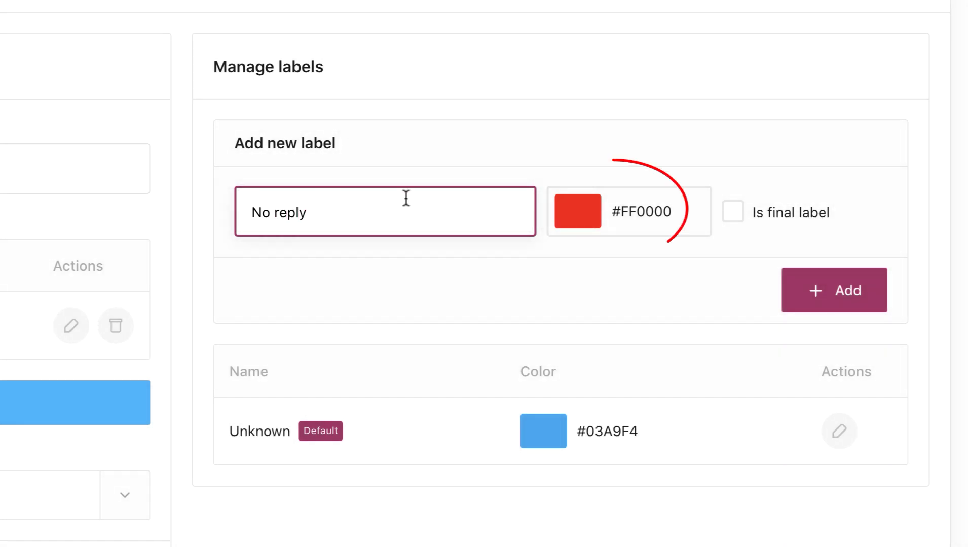
pyautogui.click(618, 218)
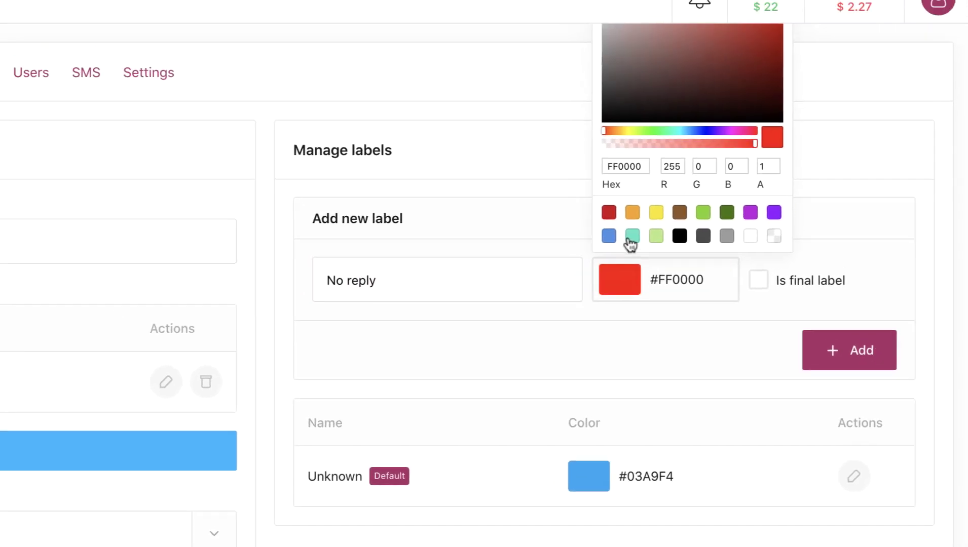
pyautogui.click(645, 238)
pyautogui.click(624, 261)
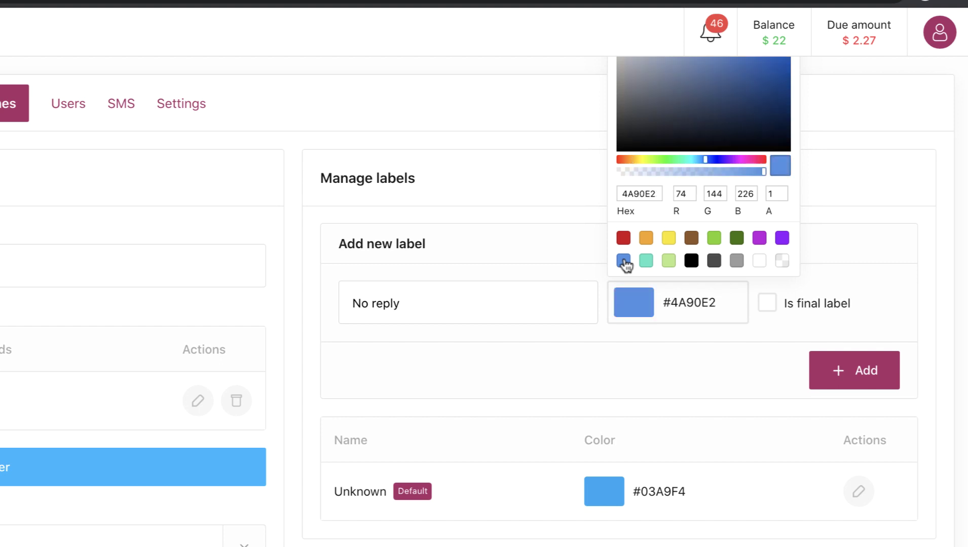
pyautogui.click(525, 329)
pyautogui.click(833, 371)
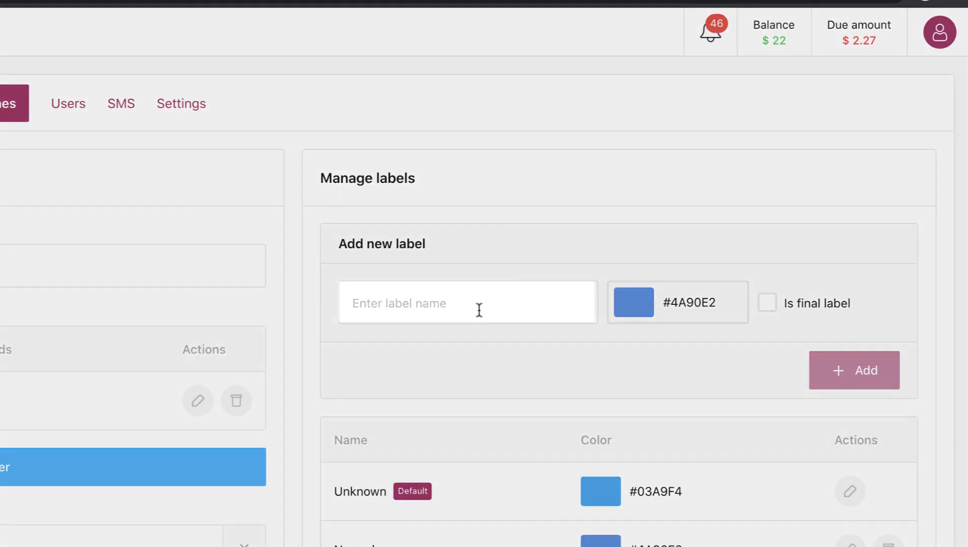
# Add a dark red #A73A47 'Canceled' label.
pyautogui.click(478, 309)
pyautogui.write('Canceled')
pyautogui.click(647, 310)
pyautogui.click(762, 160)
pyautogui.click(732, 72)
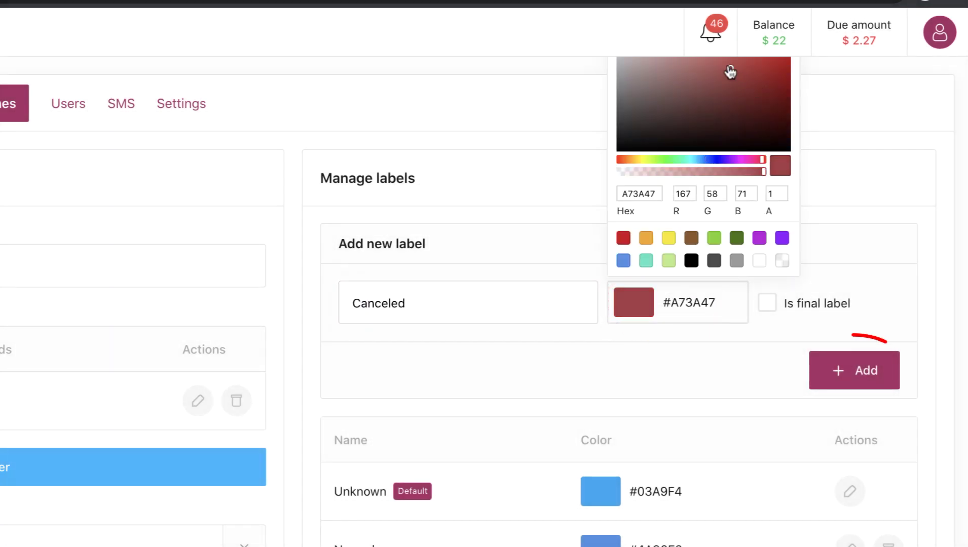
pyautogui.click(821, 378)
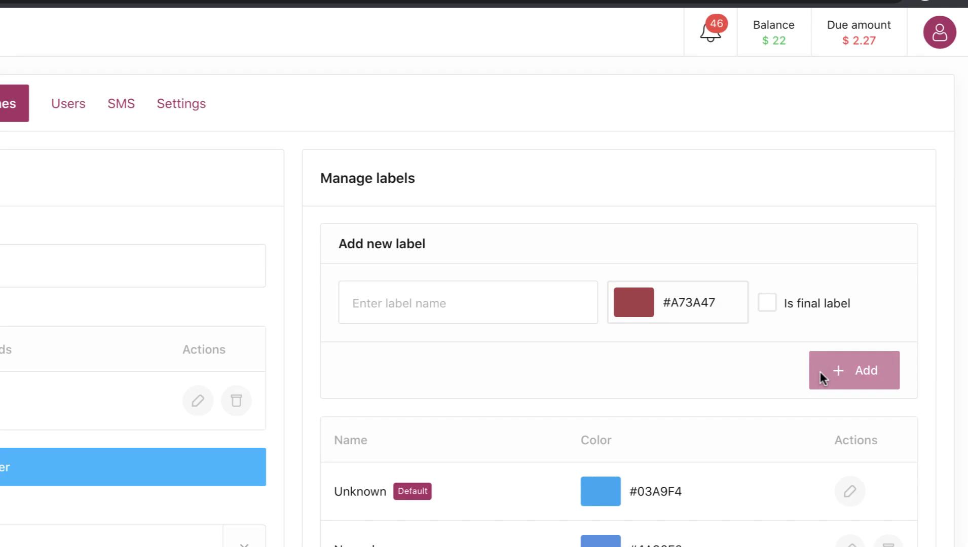
# Add a teal #50E3C2 'Accepted' label.
pyautogui.click(419, 298)
pyautogui.write('A')
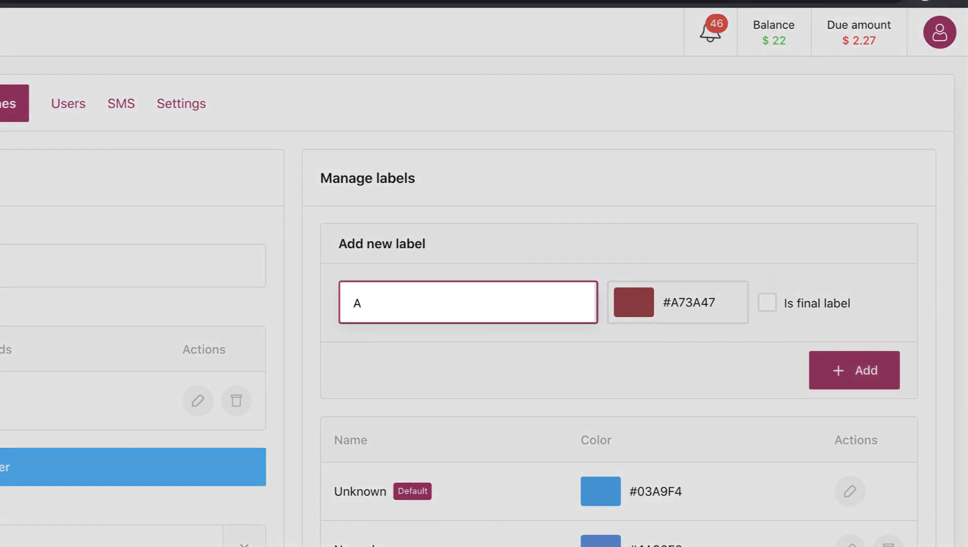
pyautogui.write('pted')
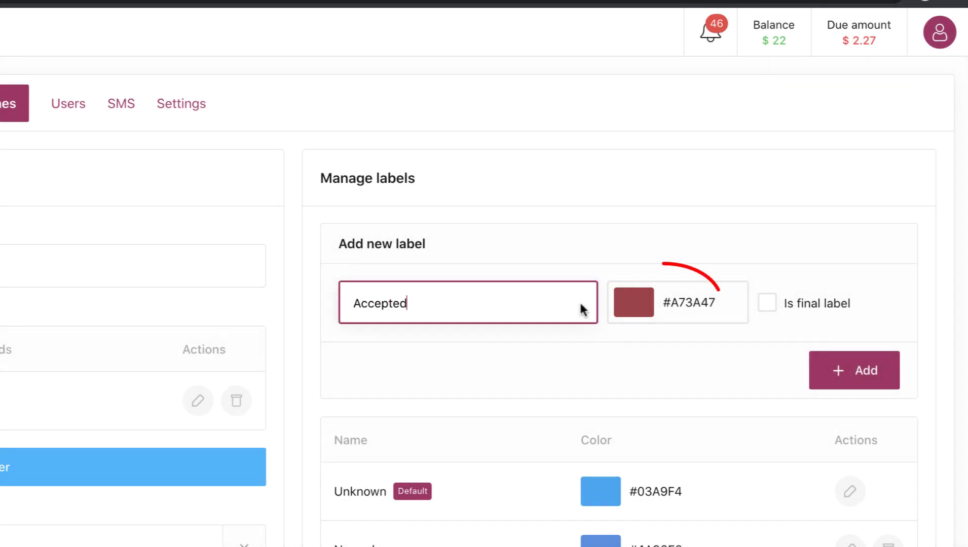
pyautogui.click(633, 304)
pyautogui.click(648, 261)
pyautogui.click(826, 373)
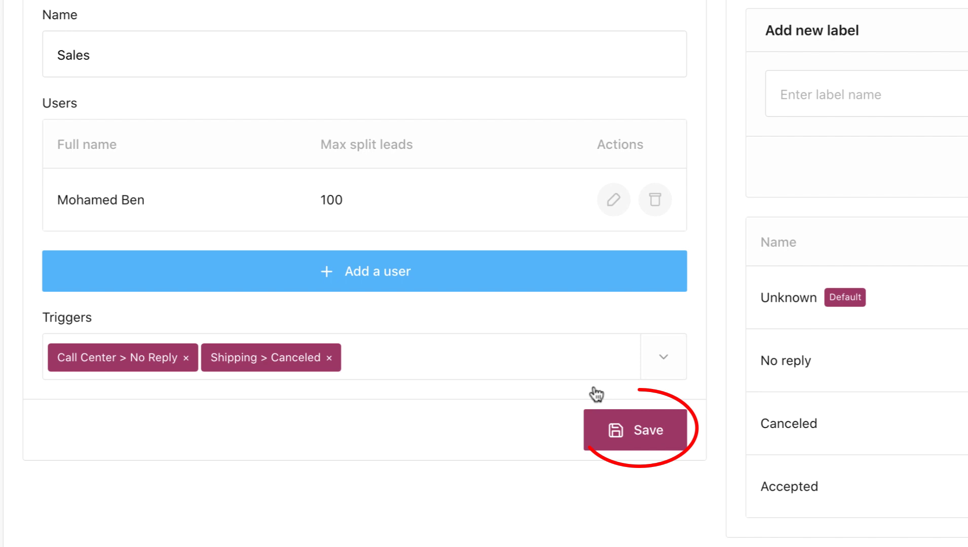
# Save the Sales pipeline changes and return to the pipelines list.
pyautogui.click(641, 448)
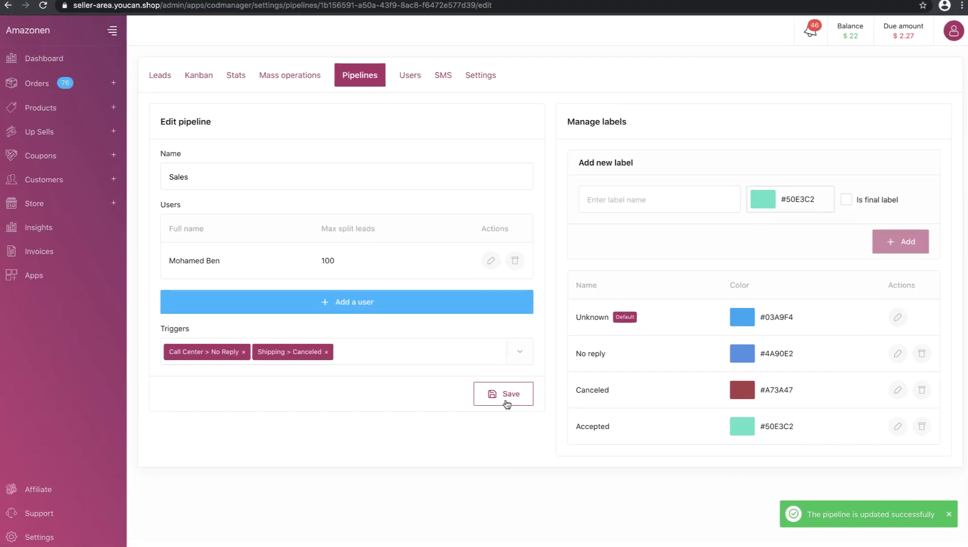
pyautogui.click(361, 81)
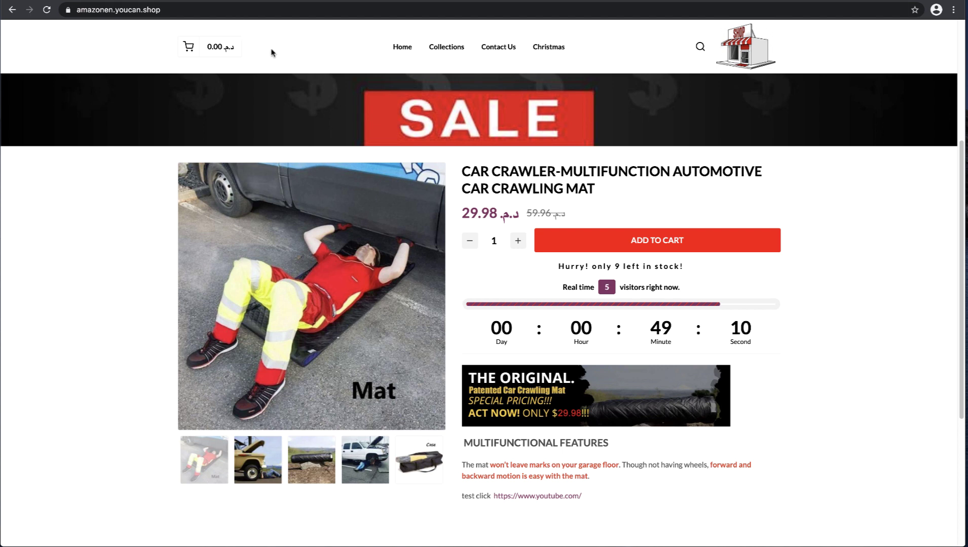
# Add the car crawling mat to the cart and enter the first customer's name, phone 050 and email.
pyautogui.click(641, 241)
pyautogui.click(866, 500)
pyautogui.click(658, 142)
pyautogui.click(264, 121)
pyautogui.write('Julien')
pyautogui.press('Tab')
pyautogui.write('050')
pyautogui.press('Tab')
pyautogui.press('Down')
pyautogui.press('Down')
pyautogui.press('Down')
pyautogui.press('Return')
# Complete the first cash-on-delivery order and decline the upsell offer.
pyautogui.click(328, 199)
pyautogui.click(401, 231)
pyautogui.click(356, 259)
pyautogui.click(488, 302)
# Start a second mat order using a saved first name, phone 060 and suggested email.
pyautogui.click(444, 246)
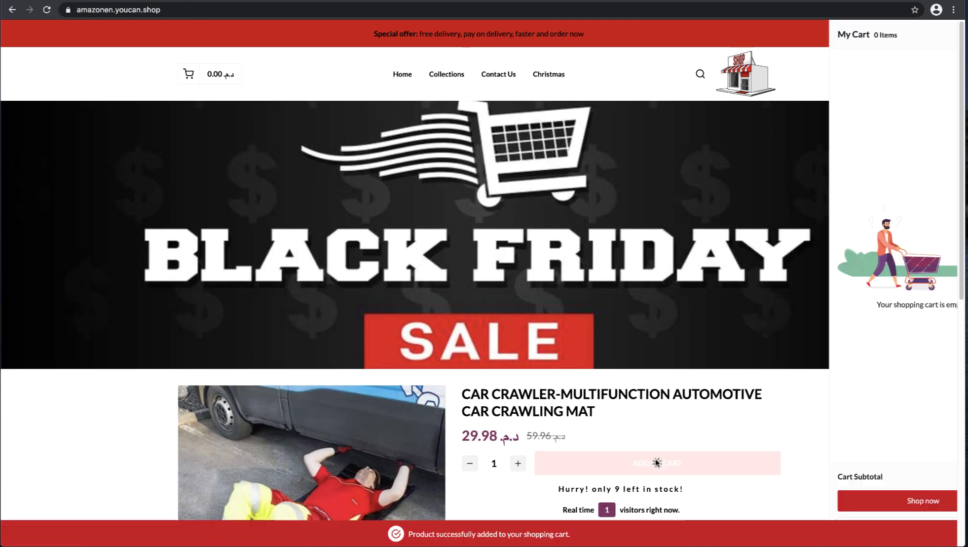
pyautogui.click(873, 509)
pyautogui.click(246, 120)
pyautogui.click(247, 151)
pyautogui.press('Tab')
pyautogui.write('060')
pyautogui.click(304, 155)
# Choose DHL shipping and Cash On Delivery, place the second order and decline the upsell.
pyautogui.click(314, 193)
pyautogui.click(199, 181)
pyautogui.click(385, 225)
pyautogui.click(295, 191)
pyautogui.click(351, 256)
pyautogui.click(466, 300)
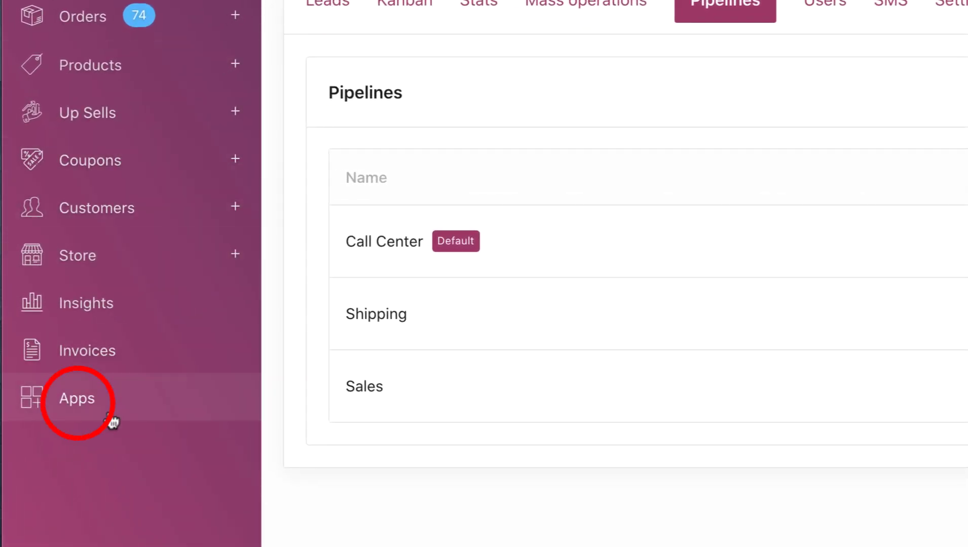
# Open the COD Manager app from Apps and go to its leads list.
pyautogui.click(110, 417)
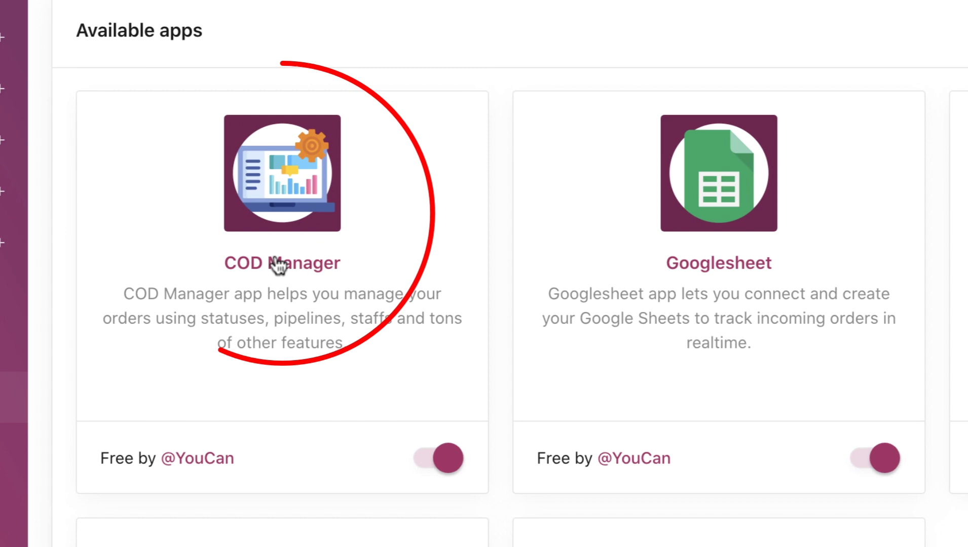
pyautogui.click(278, 264)
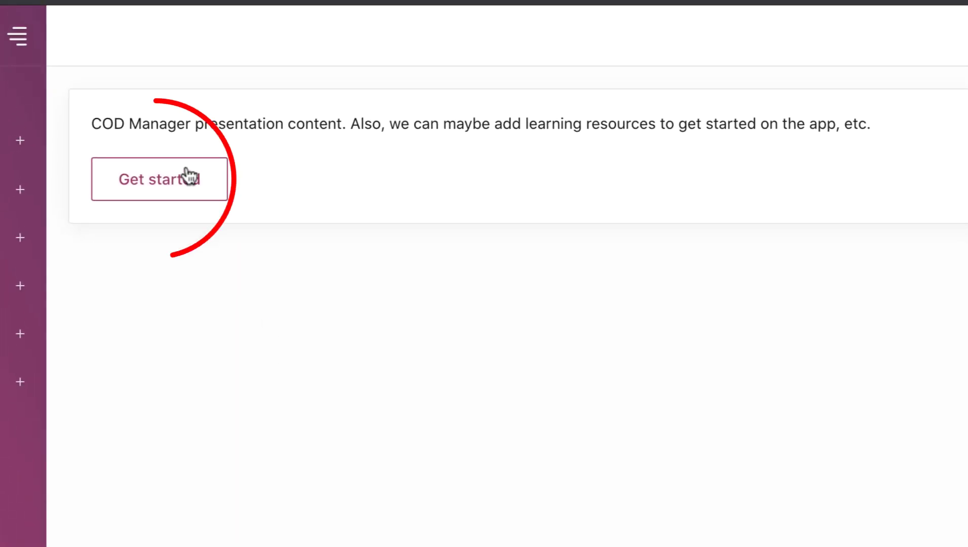
pyautogui.click(188, 175)
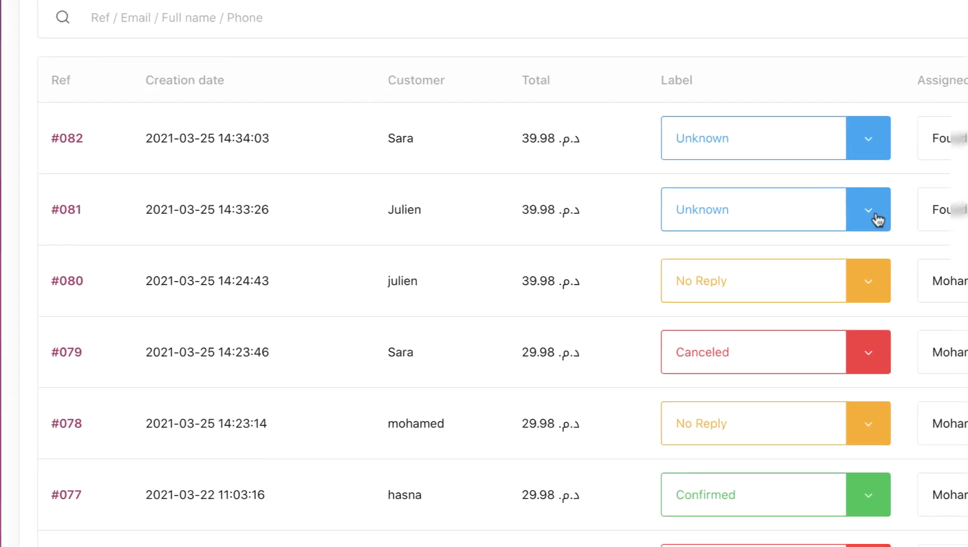
# Label lead #081 Confirmed and #082 No Reply, then view the Shipping pipeline's leads.
pyautogui.click(626, 229)
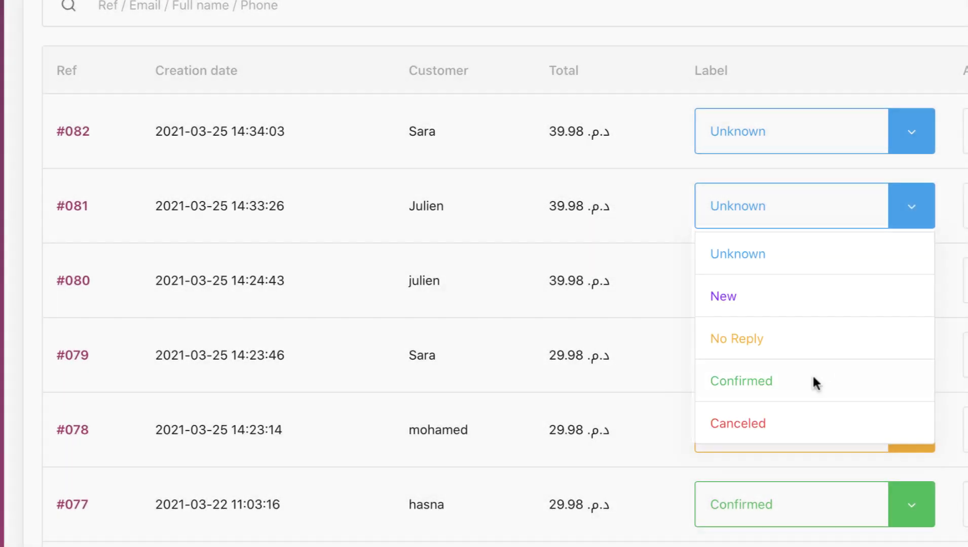
pyautogui.click(813, 380)
pyautogui.click(897, 139)
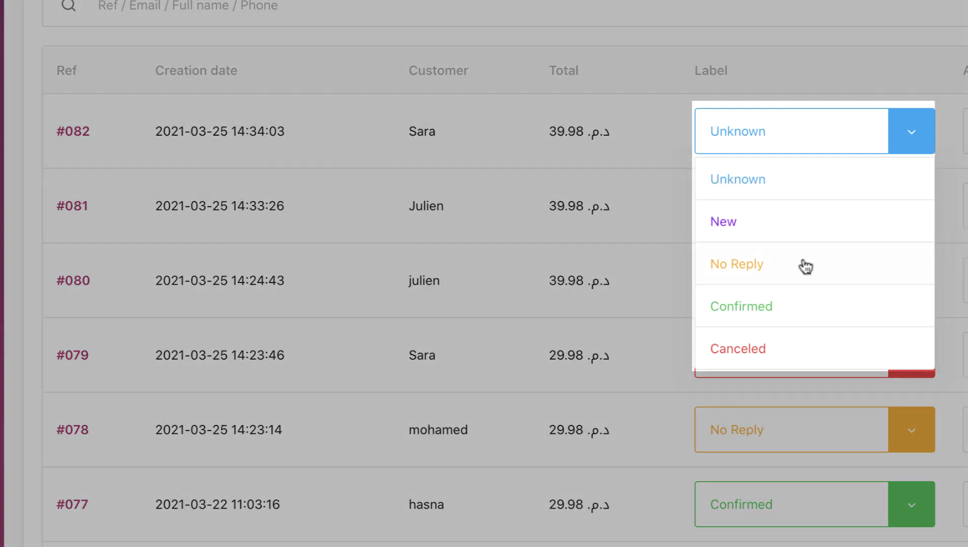
pyautogui.click(804, 266)
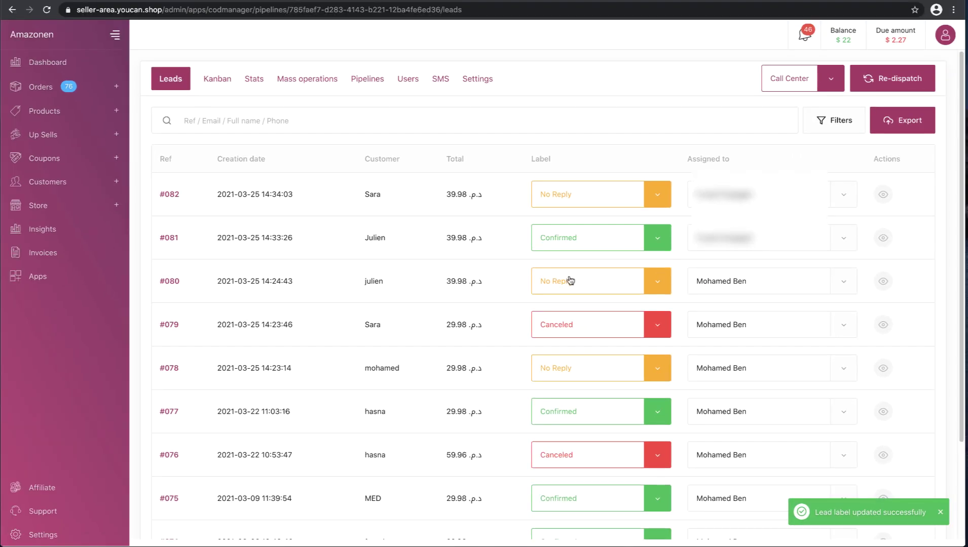
pyautogui.click(831, 76)
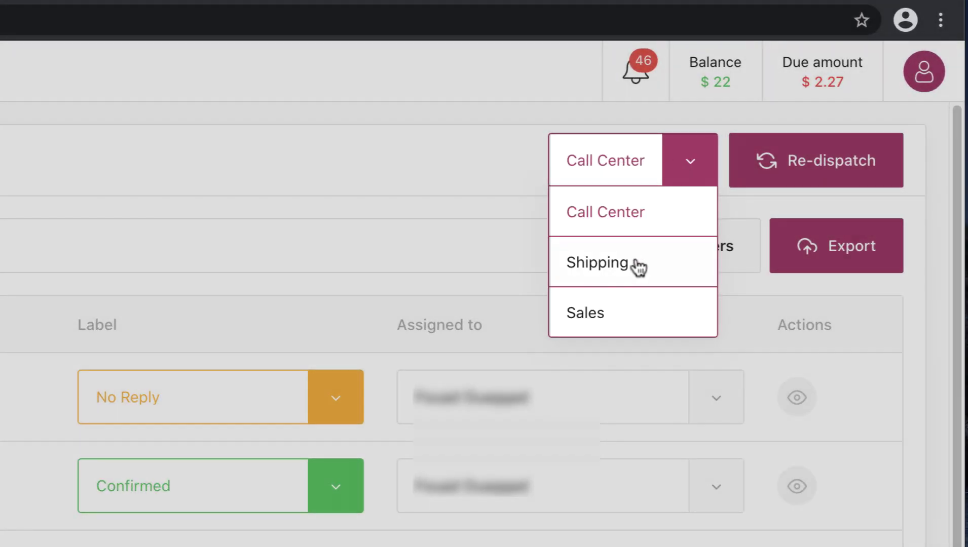
pyautogui.click(636, 264)
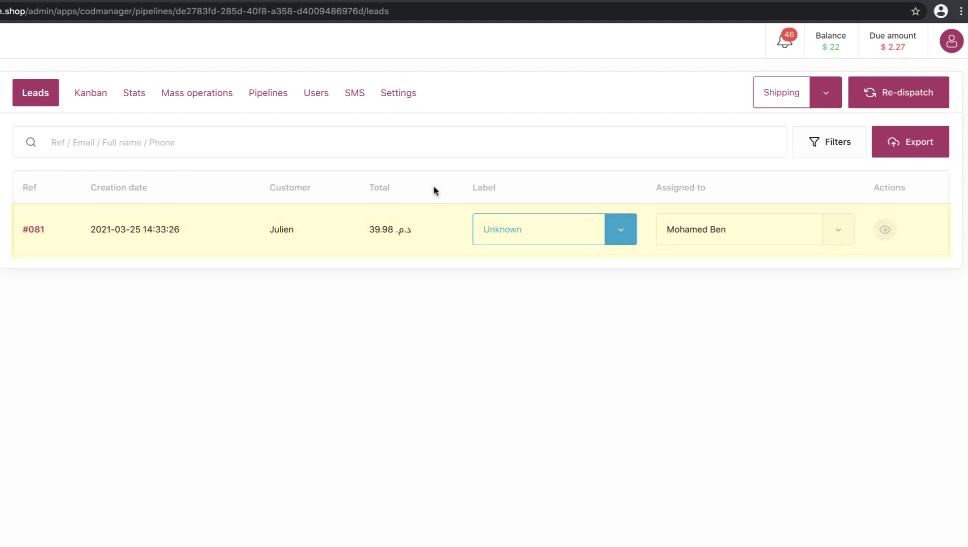
# Switch the leads view to the Sales pipeline, where lead #082 now sits.
pyautogui.click(826, 93)
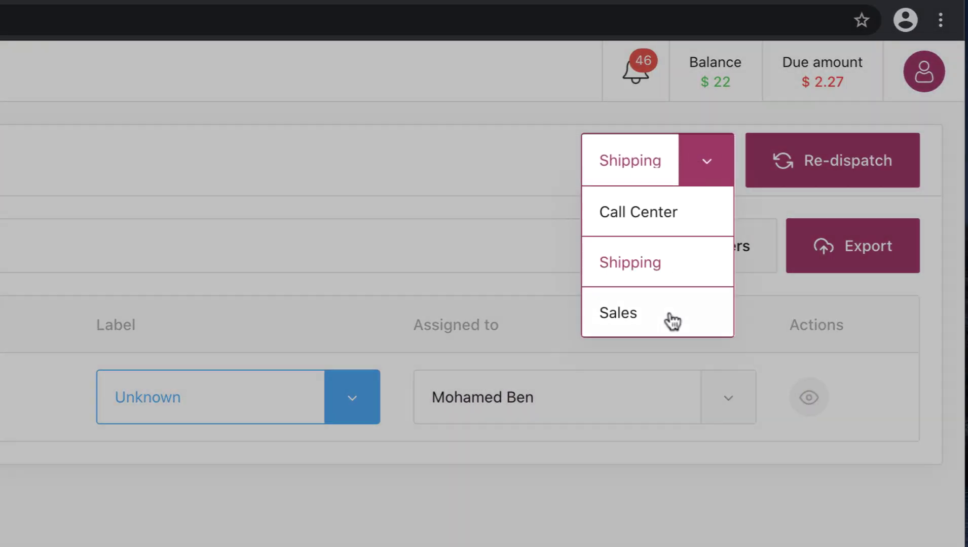
pyautogui.click(670, 314)
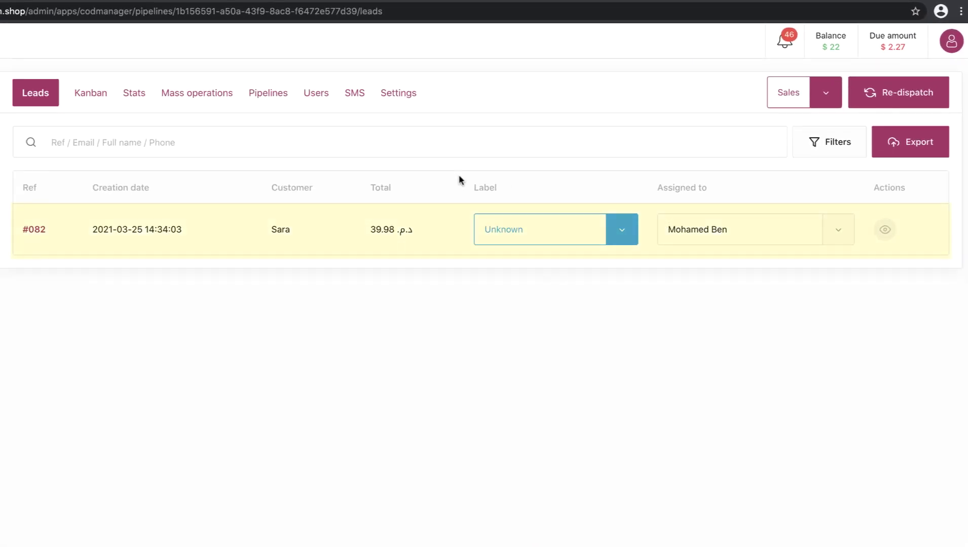